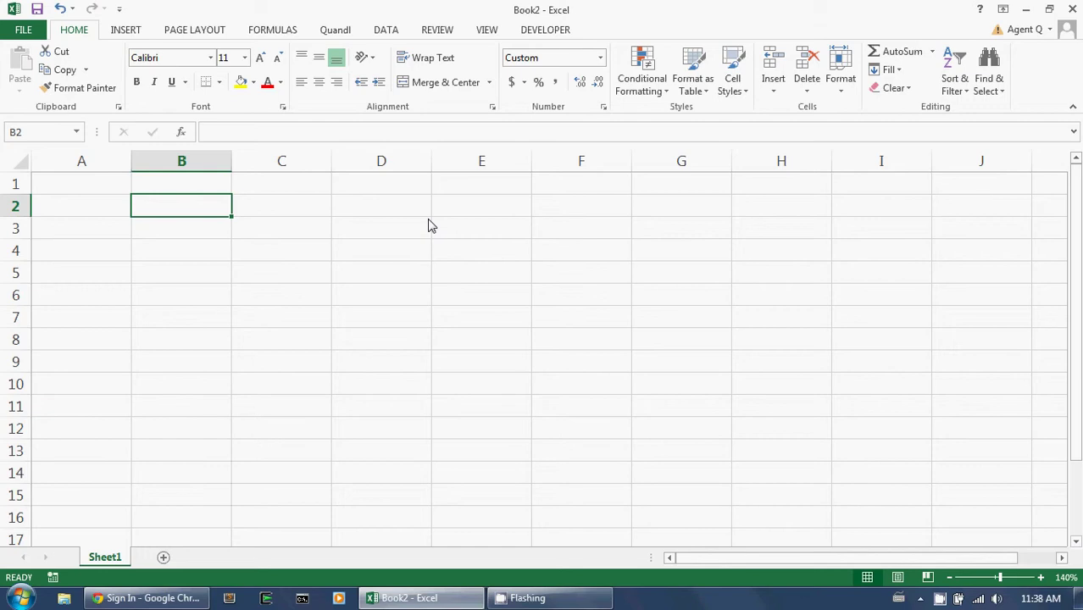
Enter the labels Source = WIKI in B2:C2 and Ticker = FB in B3:C3
text(SO)
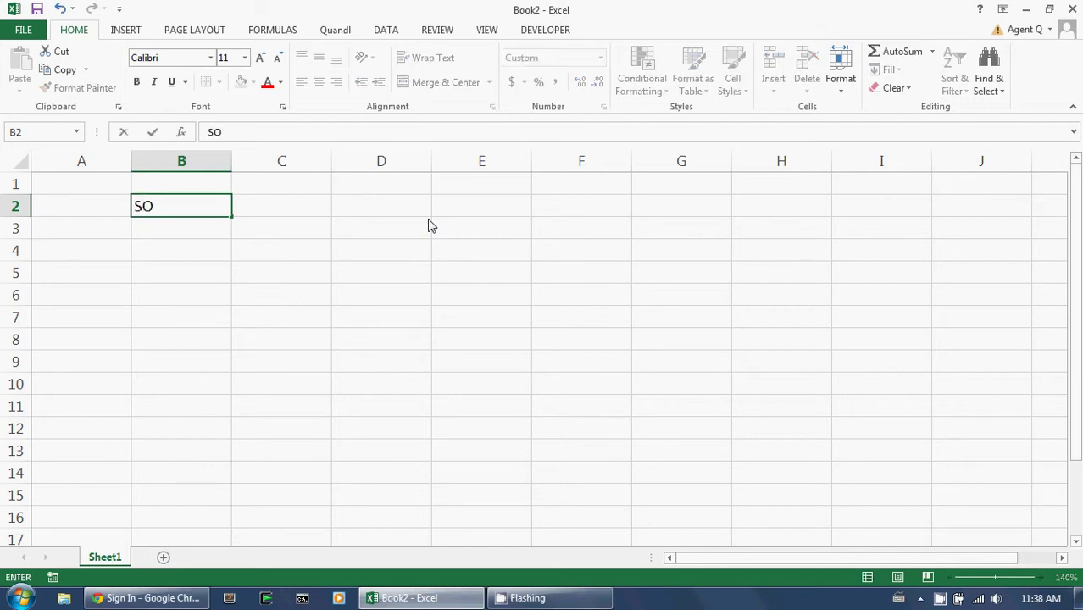
key(BackSpace)
text(ource)
key(Tab)
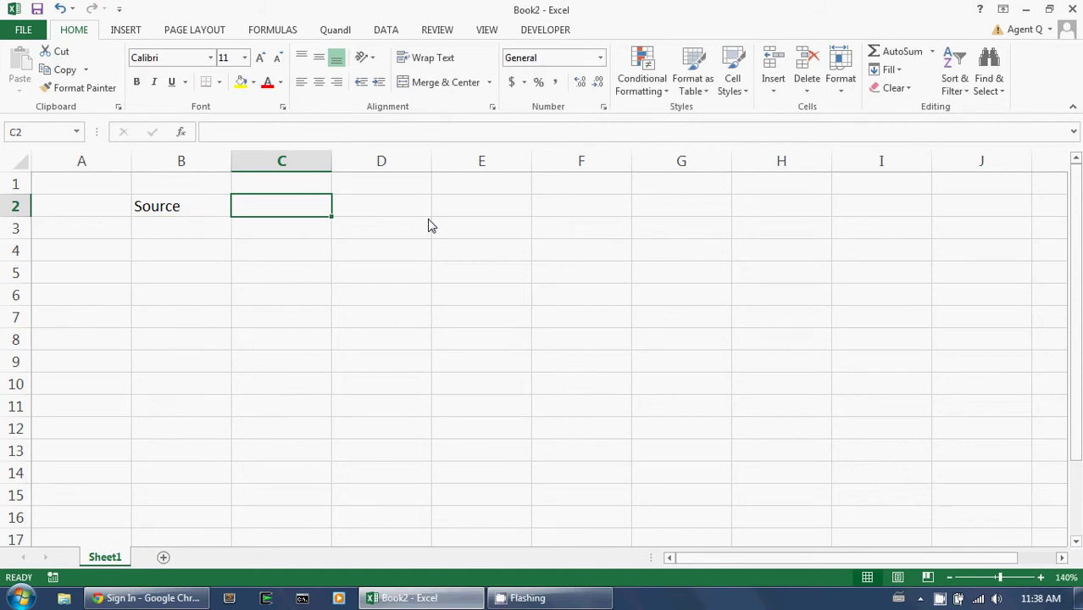
text(I)
key(BackSpace)
text(WIKI)
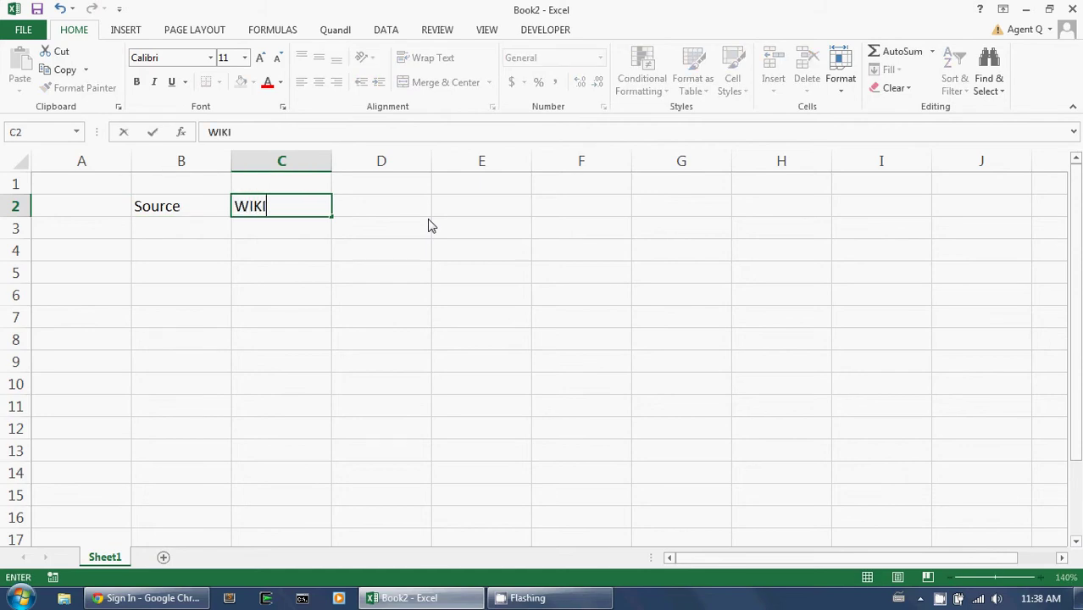
key(Return)
key(Up)
key(Down)
key(Left)
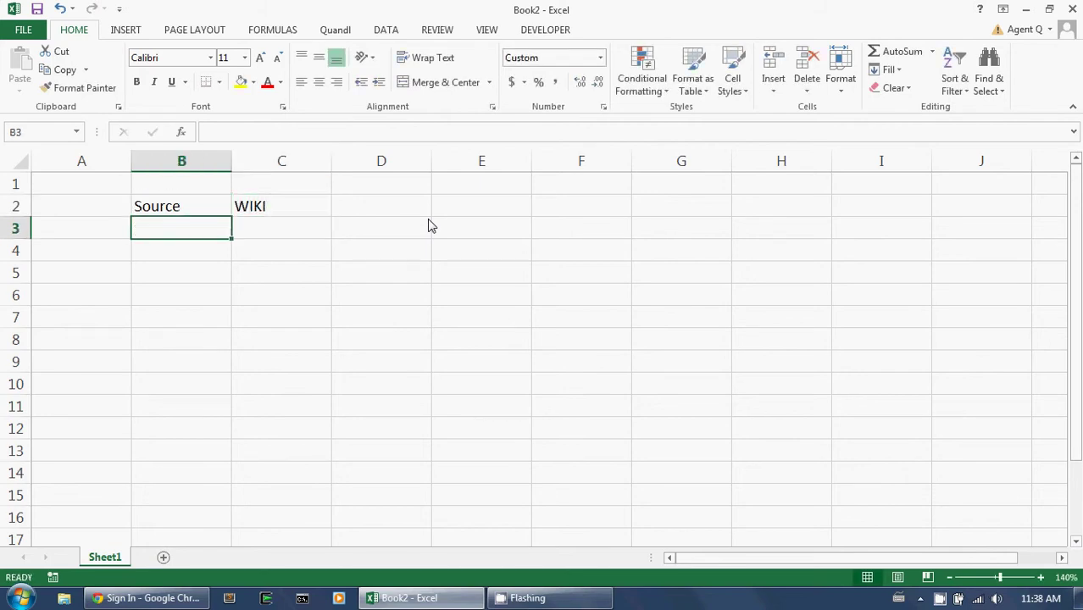
text(Ticker)
key(Tab)
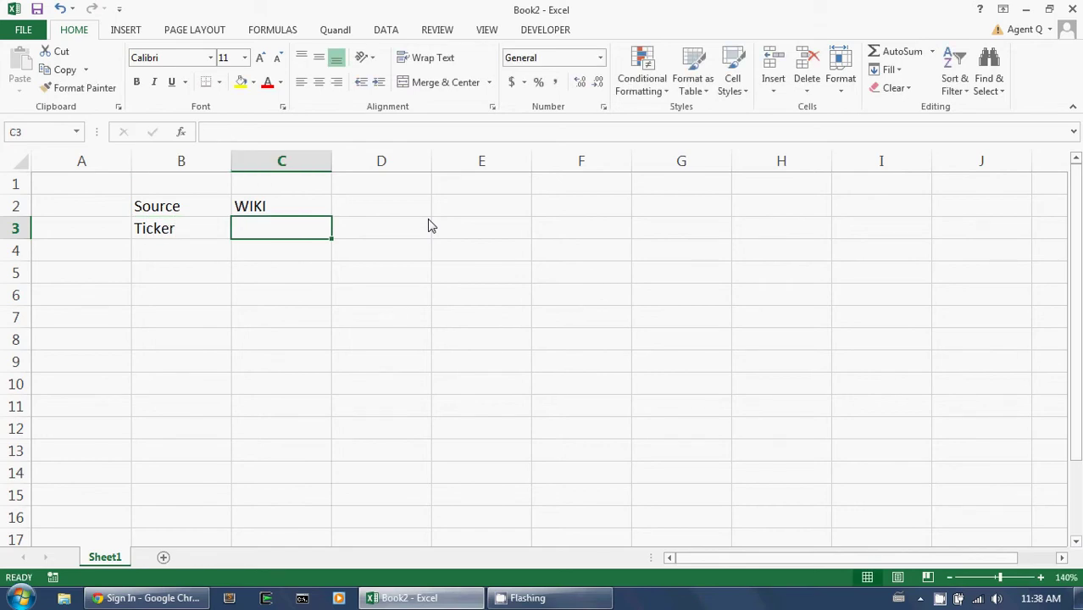
text(FB)
key(ctrl+Return)
Shade the WIKI and FB value cells C2:C3 yellow
key(Left)
key(Up)
key(Right)
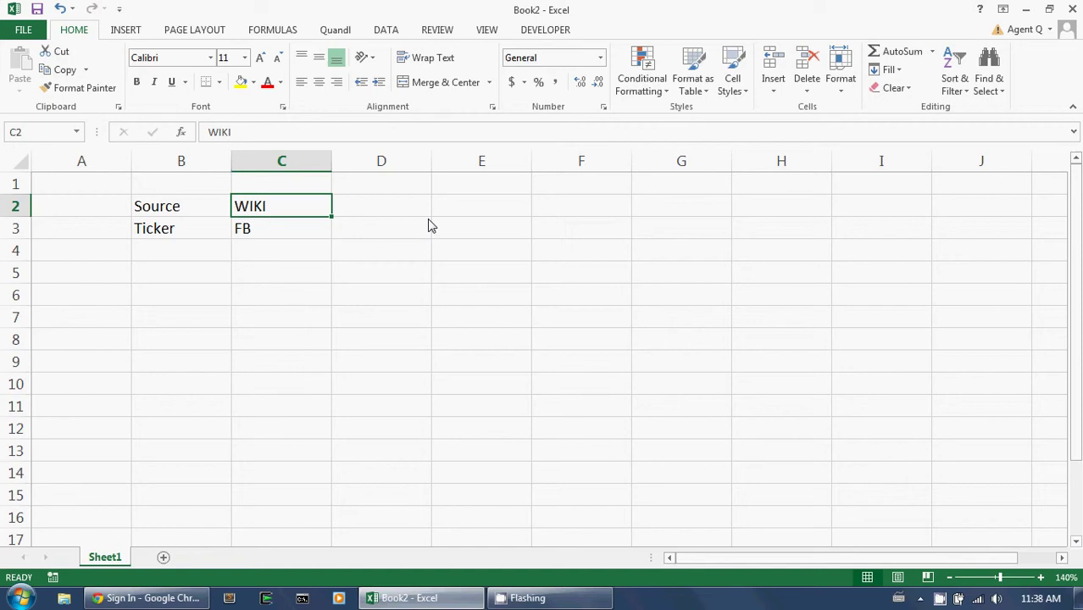
key(shift+Down)
click(242, 82)
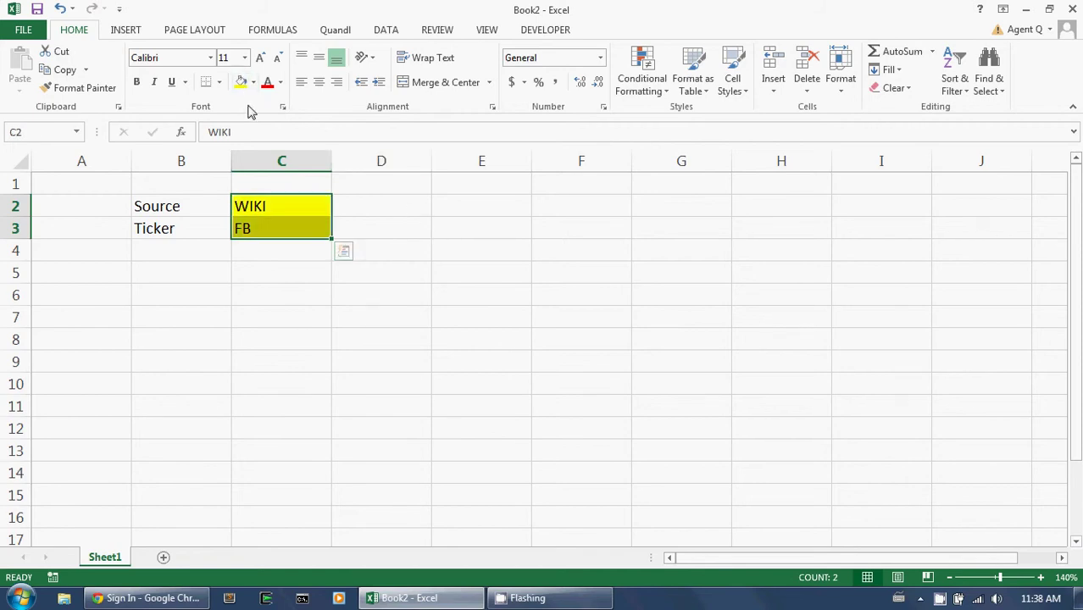
key(Down)
key(Down)
key(Down)
key(Down)
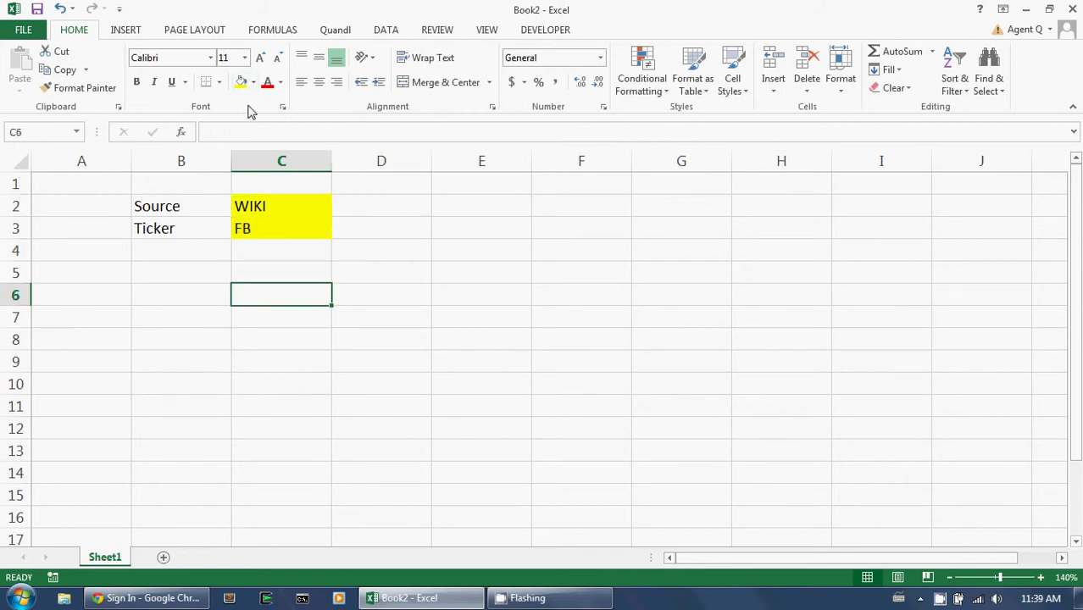
Number cells C6:F6 with 1, 2, 3 and 4
text(1)
key(Tab)
text(2)
key(Tab)
text(3)
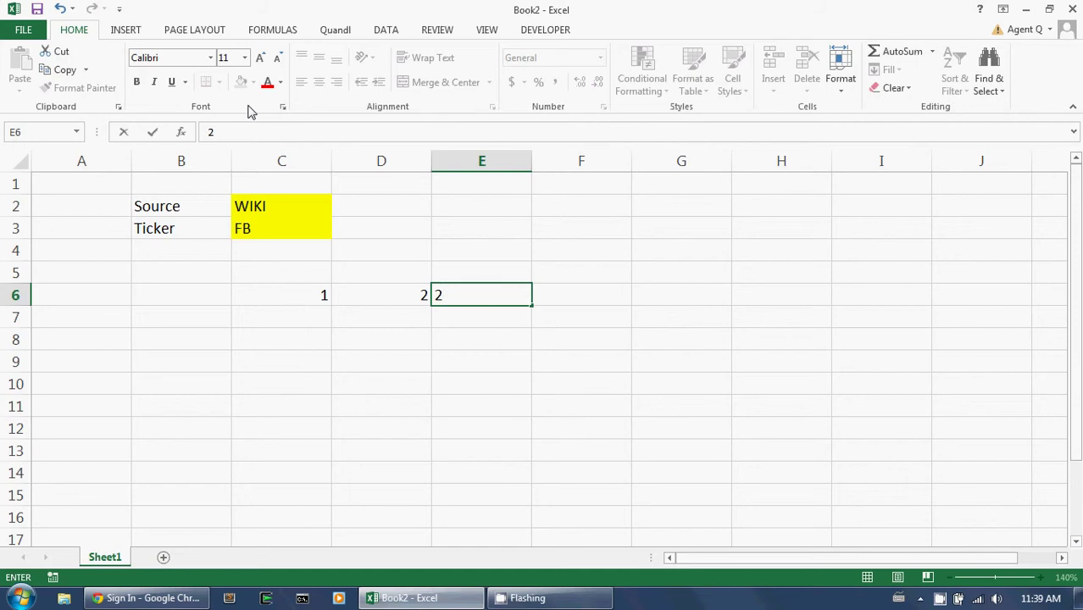
key(Tab)
text(4)
key(Down)
Enter =$C$2&"/"&$C$3&"/"&C6 in C7 to build the code WIKI/FB/1
key(Left)
key(Left)
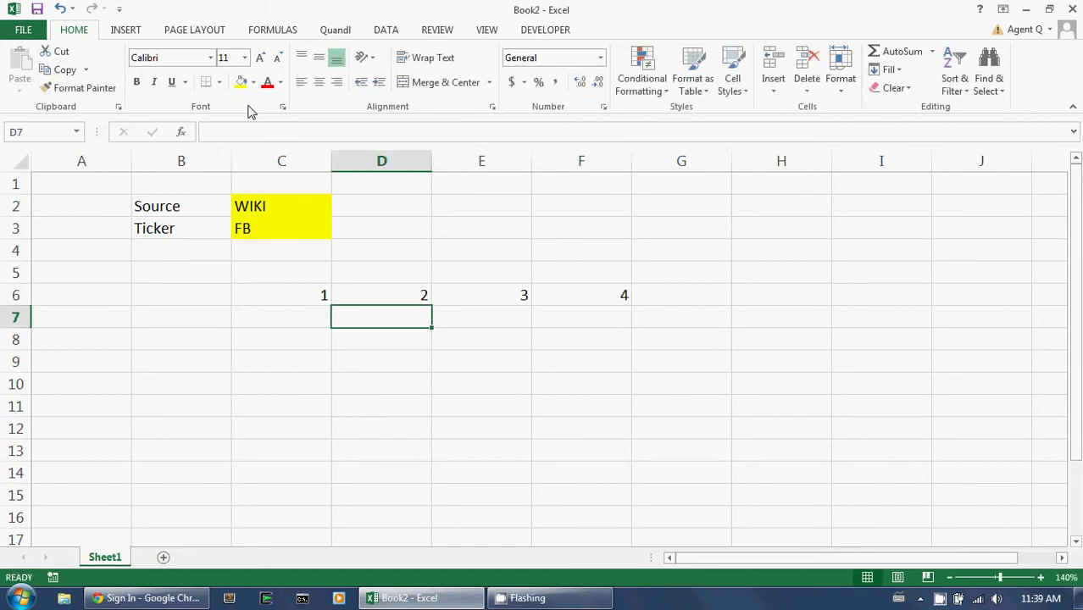
key(Left)
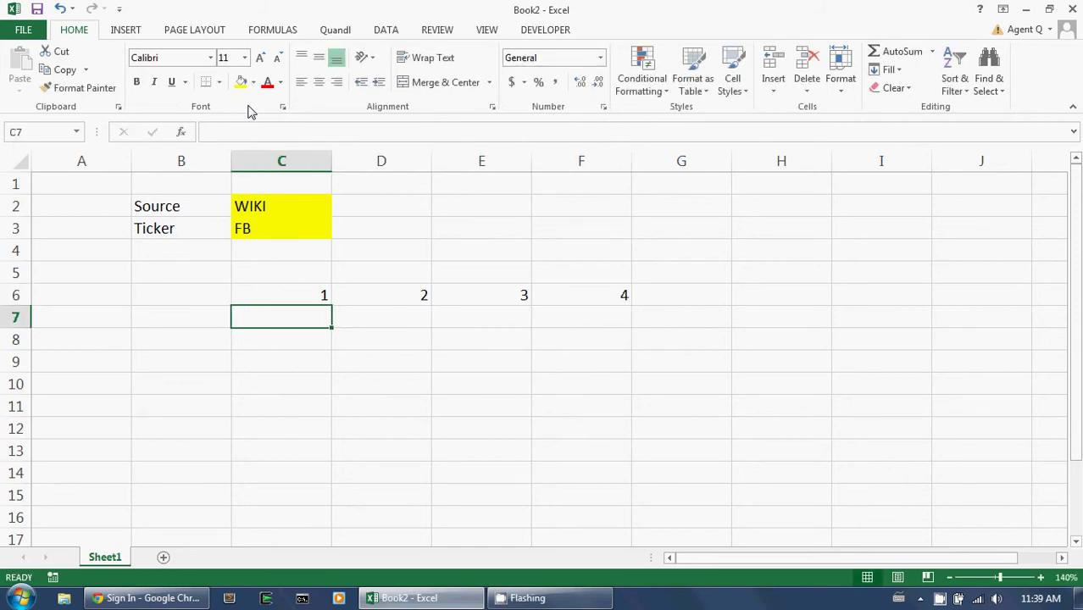
text(=)
key(Up)
key(Up)
key(Up)
key(Up)
key(Up)
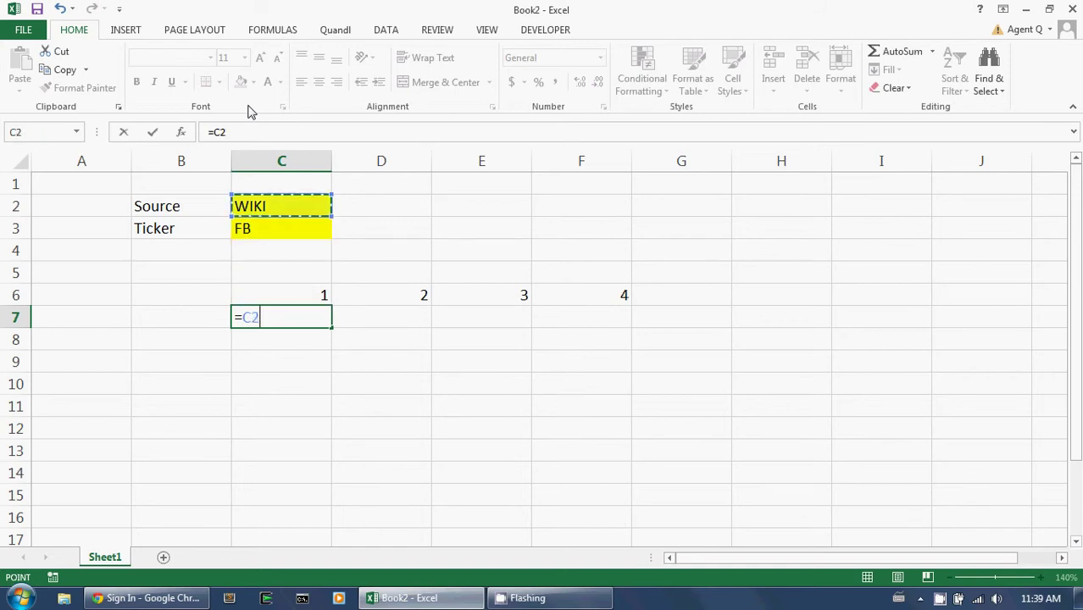
text(&"/)
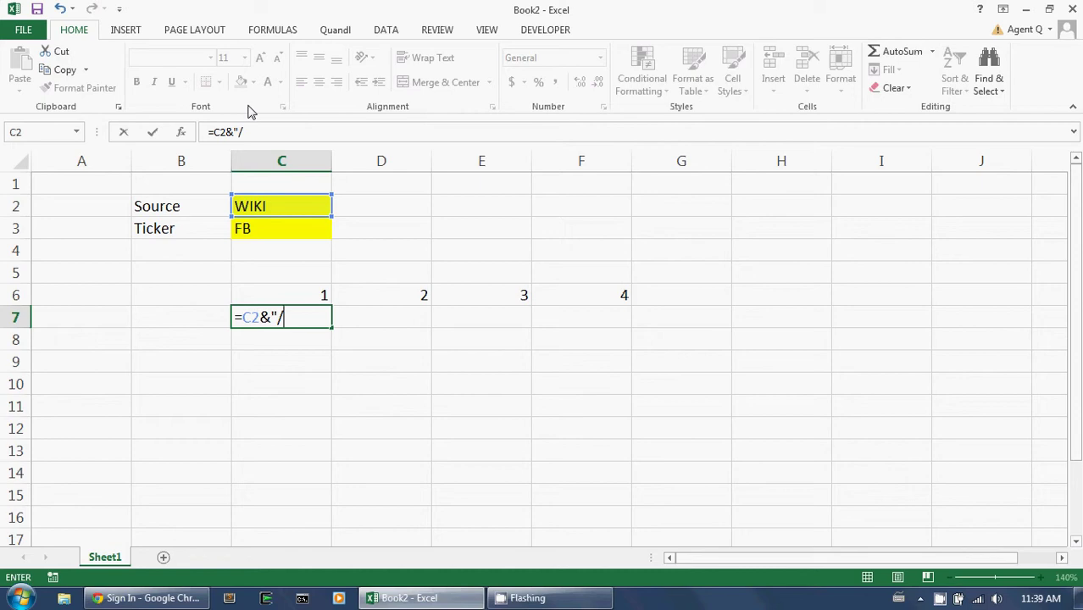
text("&)
key(Up)
key(Up)
key(Up)
key(Up)
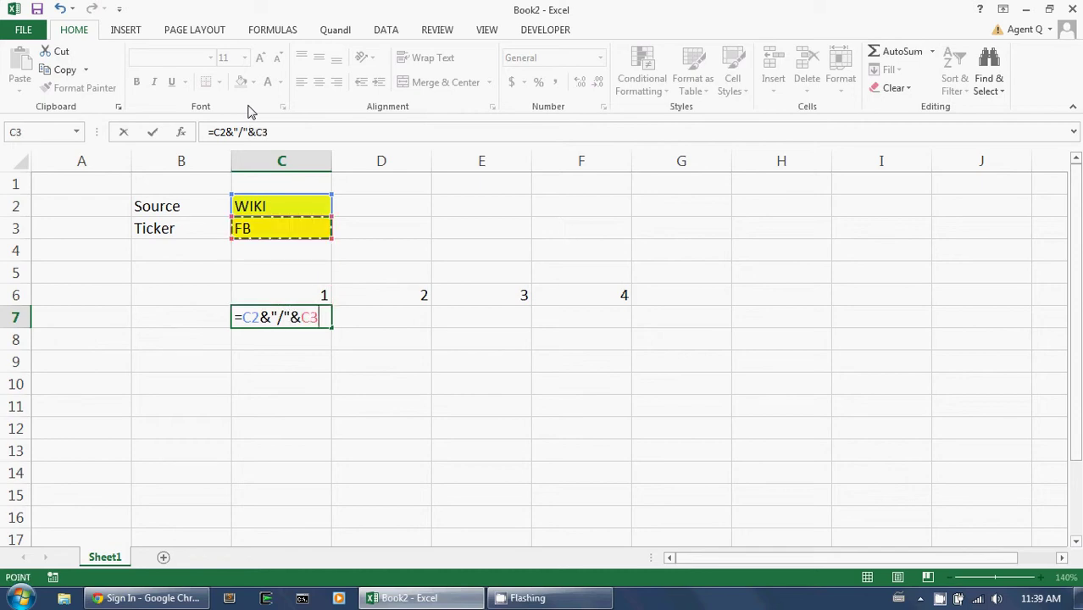
text(&"/")
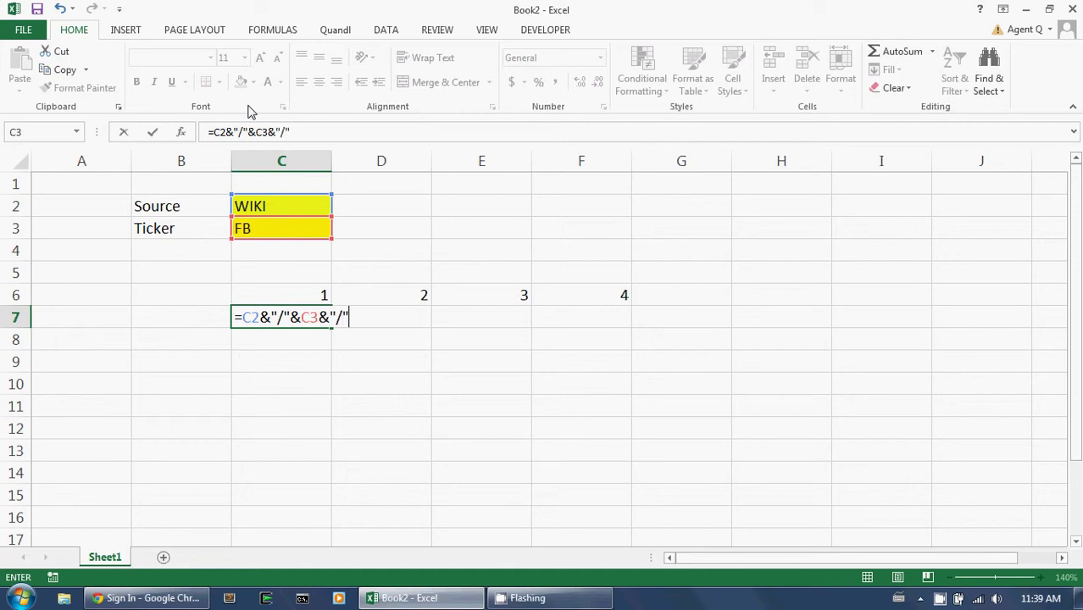
text(&)
key(Up)
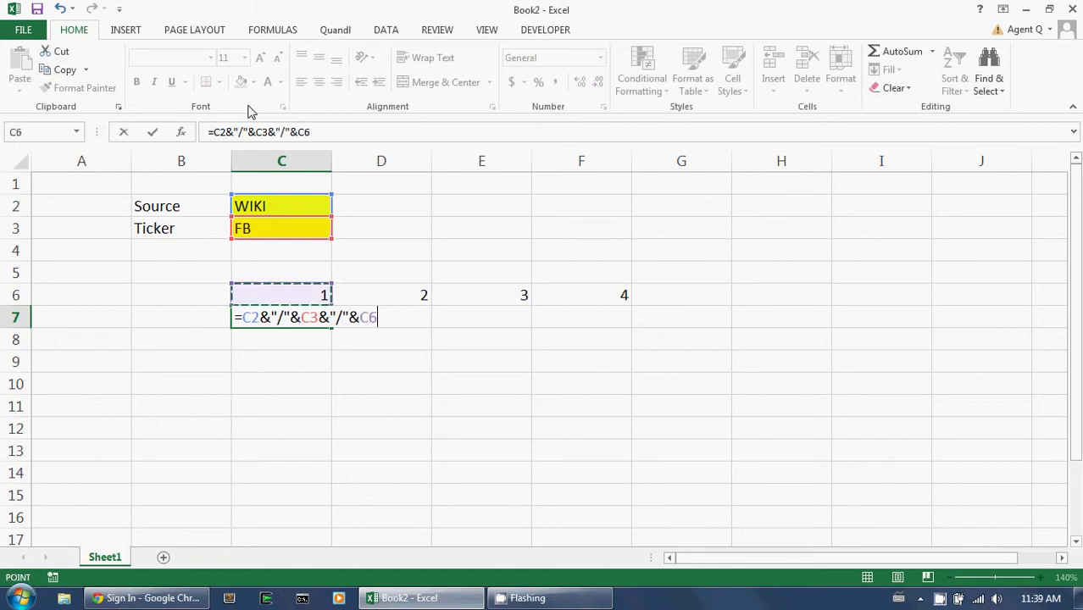
click(221, 134)
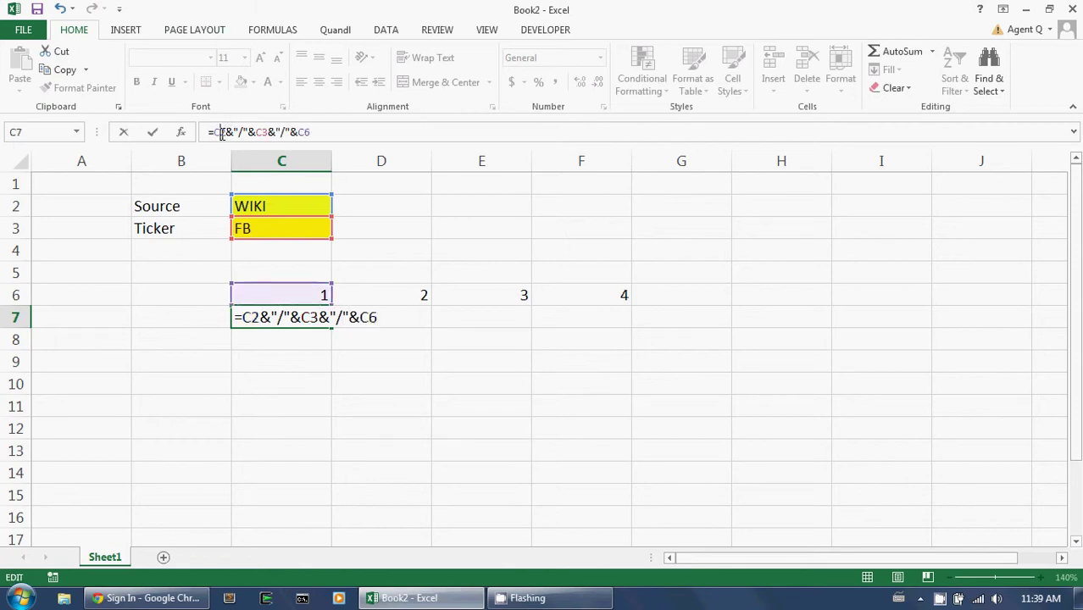
key(F4)
click(267, 134)
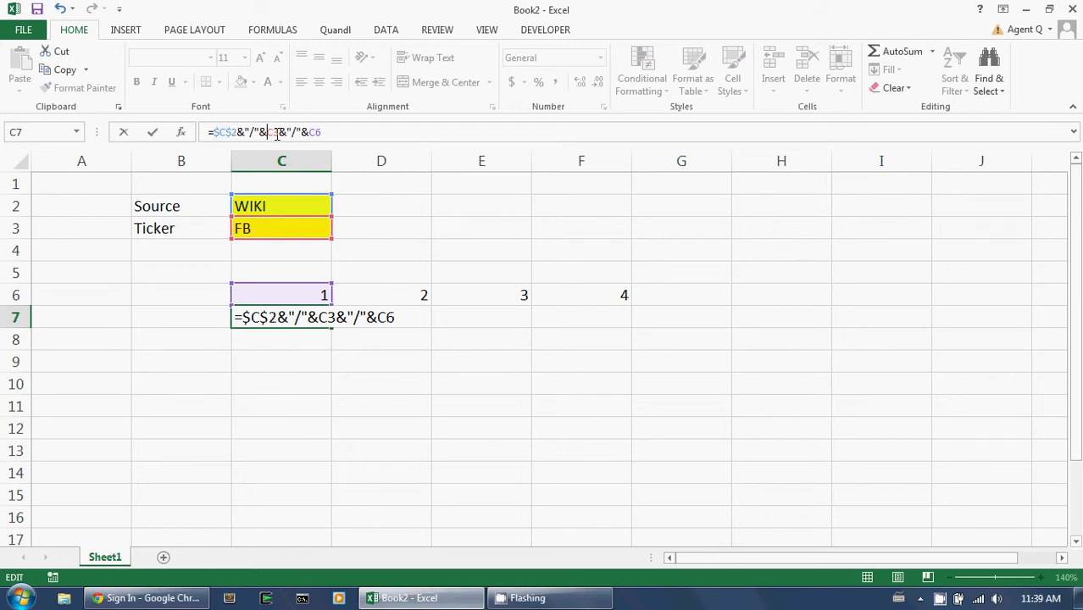
key(F4)
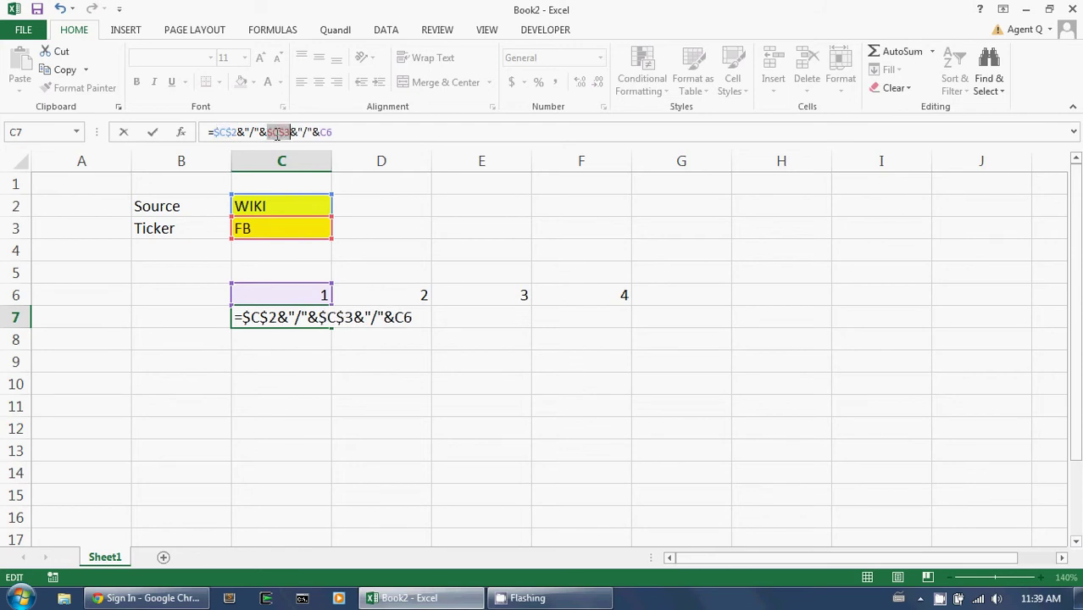
key(Return)
Copy the C7 code formula into D7:F7 to get WIKI/FB/2 through WIKI/FB/4
key(Up)
key(ctrl+c)
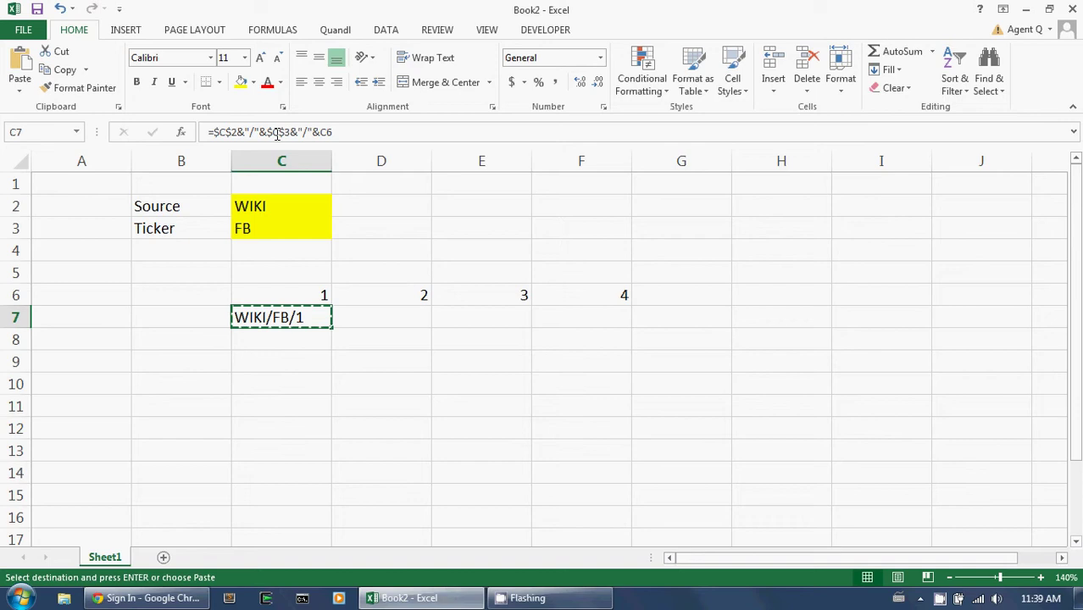
key(shift+Right)
key(shift+Right)
key(shift+Right)
key(ctrl+v)
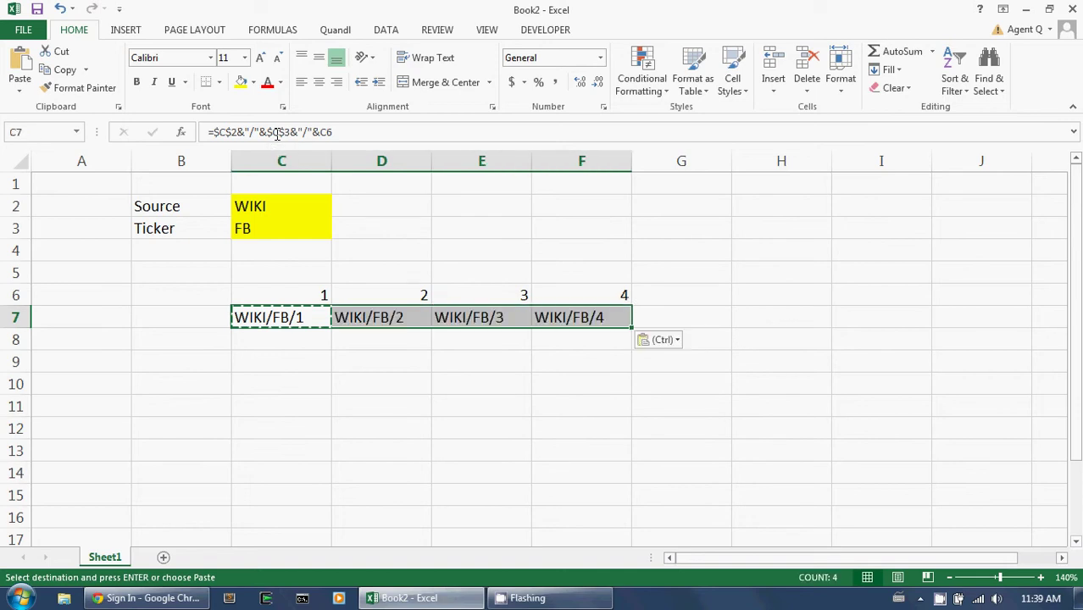
key(Down)
key(Left)
key(Down)
key(Escape)
key(Up)
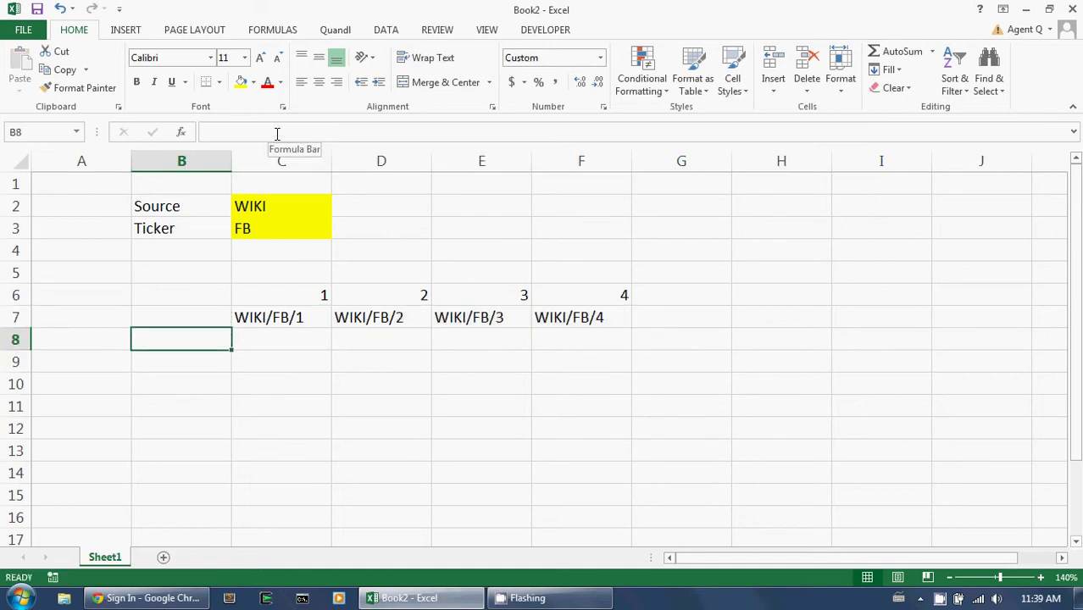
Enter row 8 headers Date, Open, High, Low and Close
text(Date)
key(Tab)
text(O)
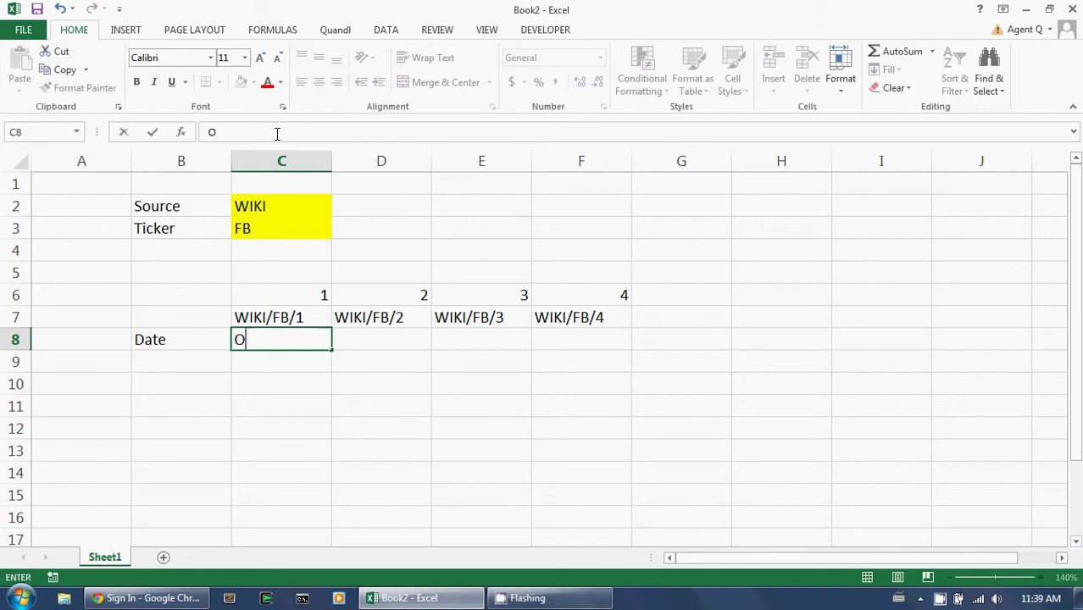
text(pen)
key(Tab)
text(High)
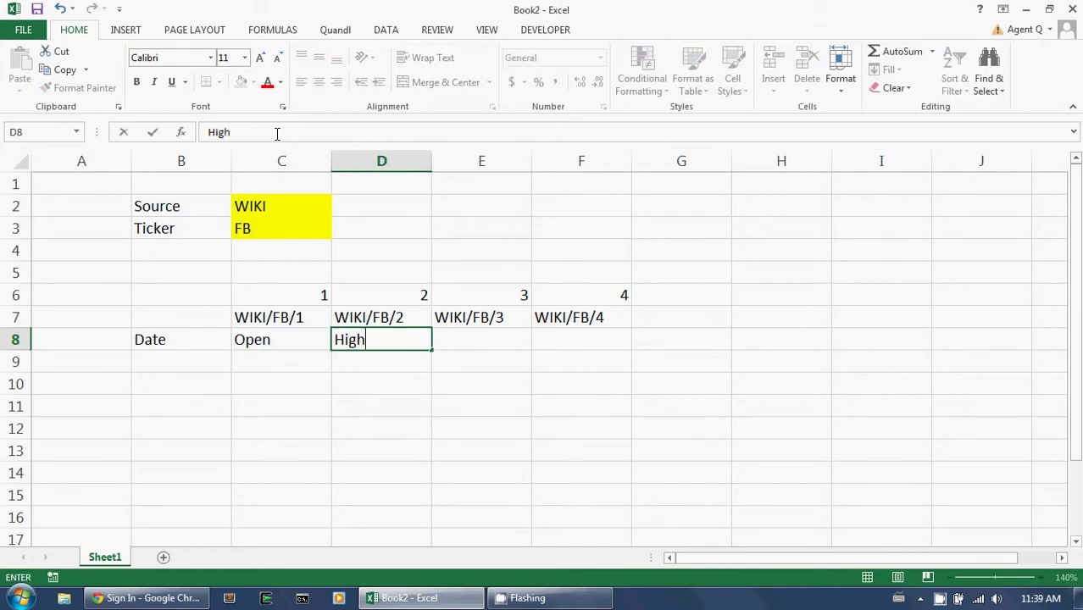
text(`)
key(Tab)
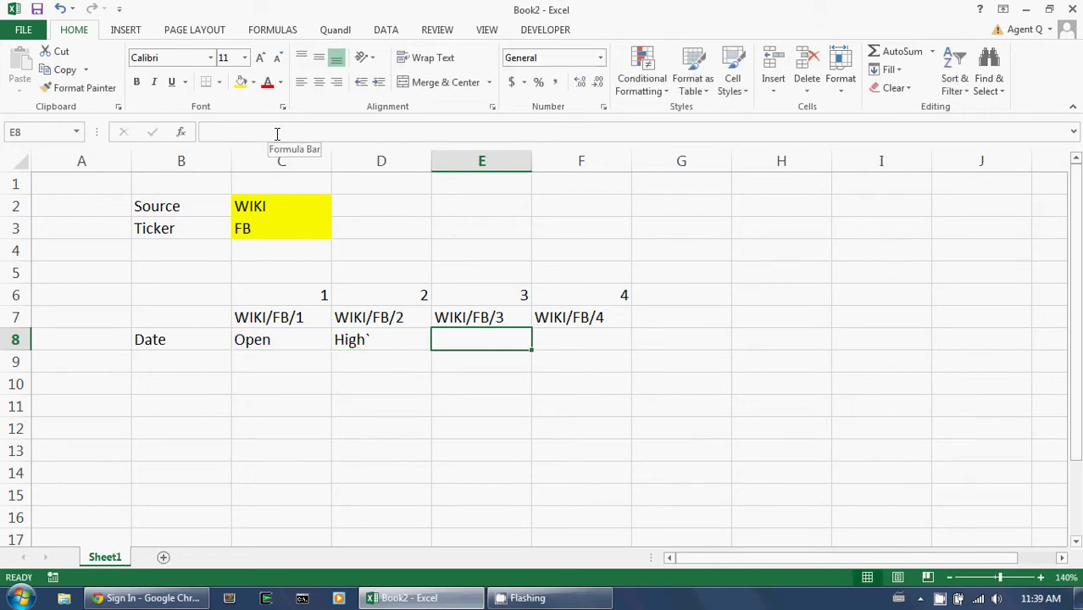
text(Low)
key(Tab)
text(Close)
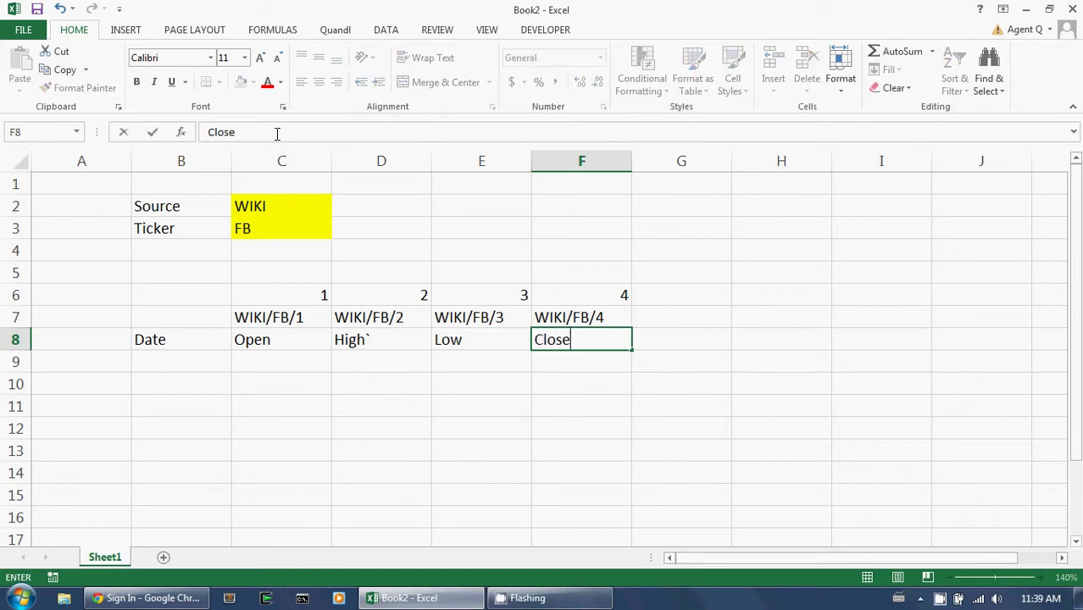
key(Return)
Remove the stray character from the High header
key(Right)
key(Up)
key(Right)
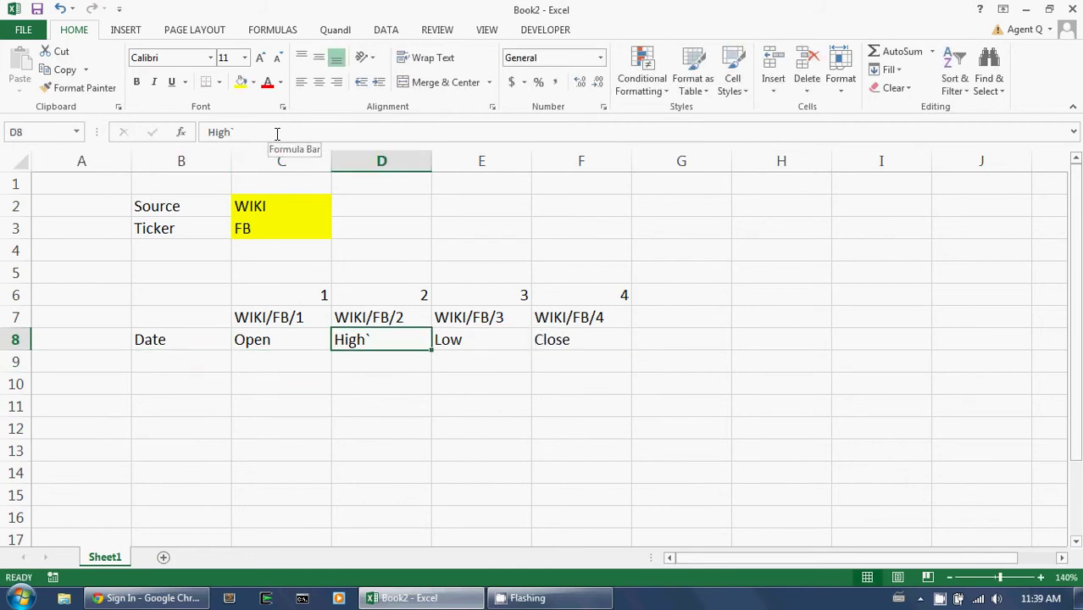
key(F2)
key(BackSpace)
key(Return)
key(Left)
key(Left)
key(Left)
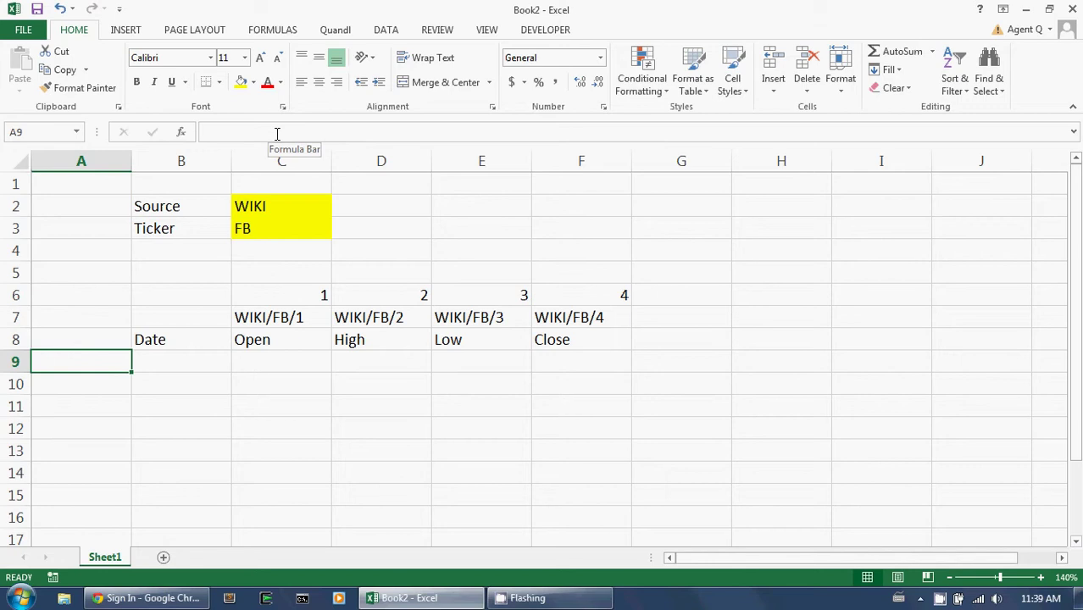
Label A9 Prev and enter =TODAY()-1 in B9 to show 25-Jun-14
text(Prev)
key(Tab)
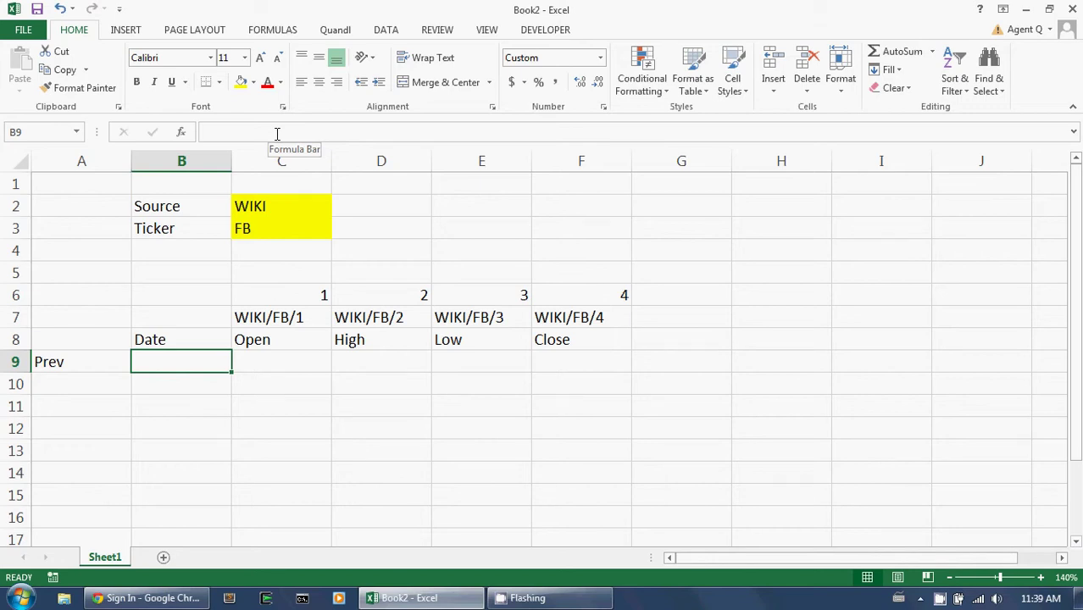
text(=today)
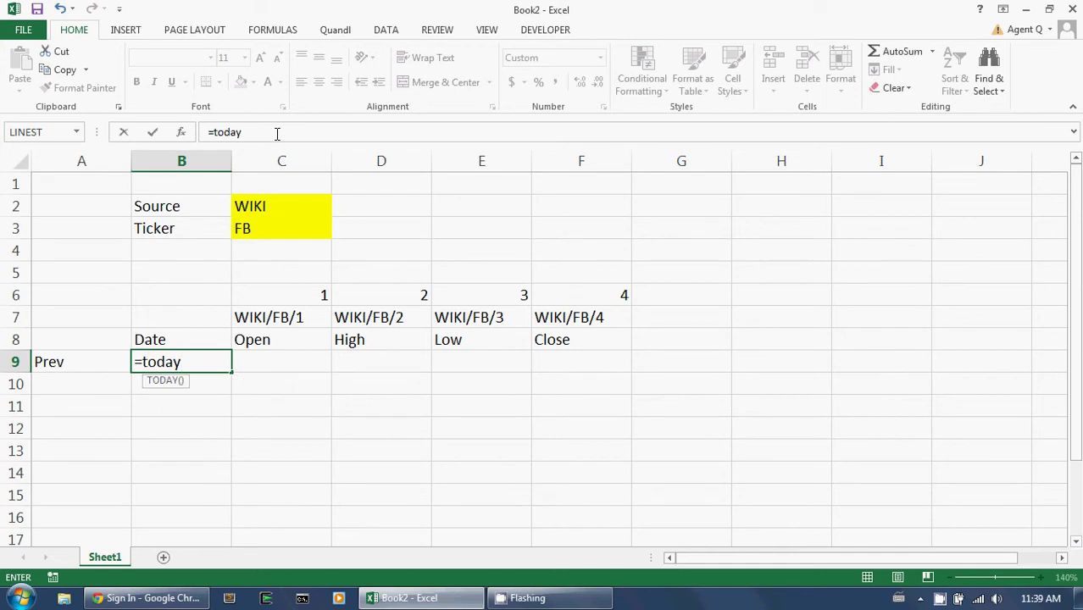
text(()-1)
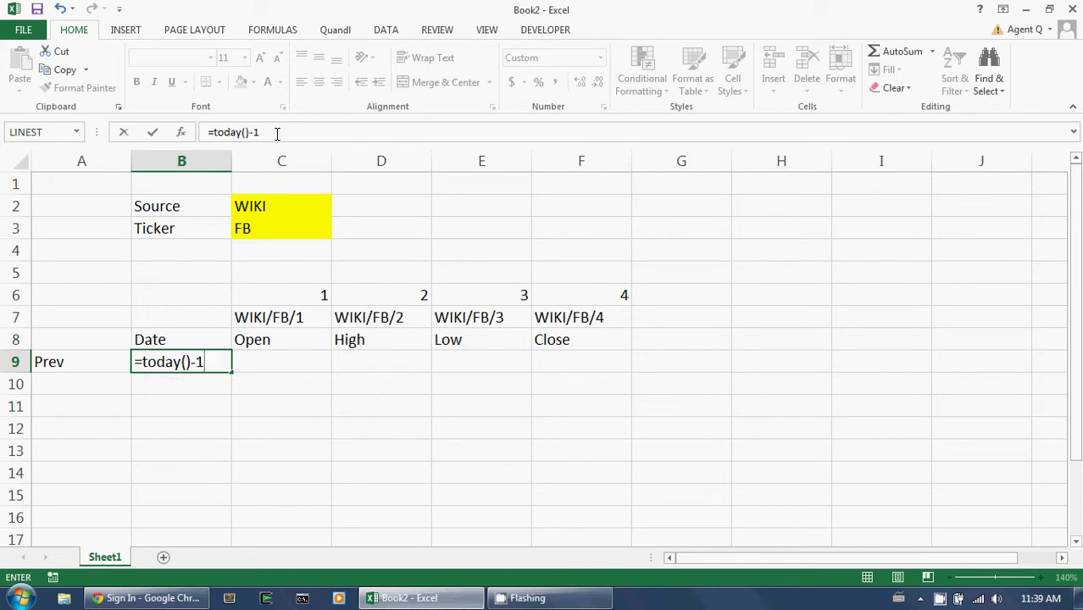
key(Return)
key(Up)
key(Right)
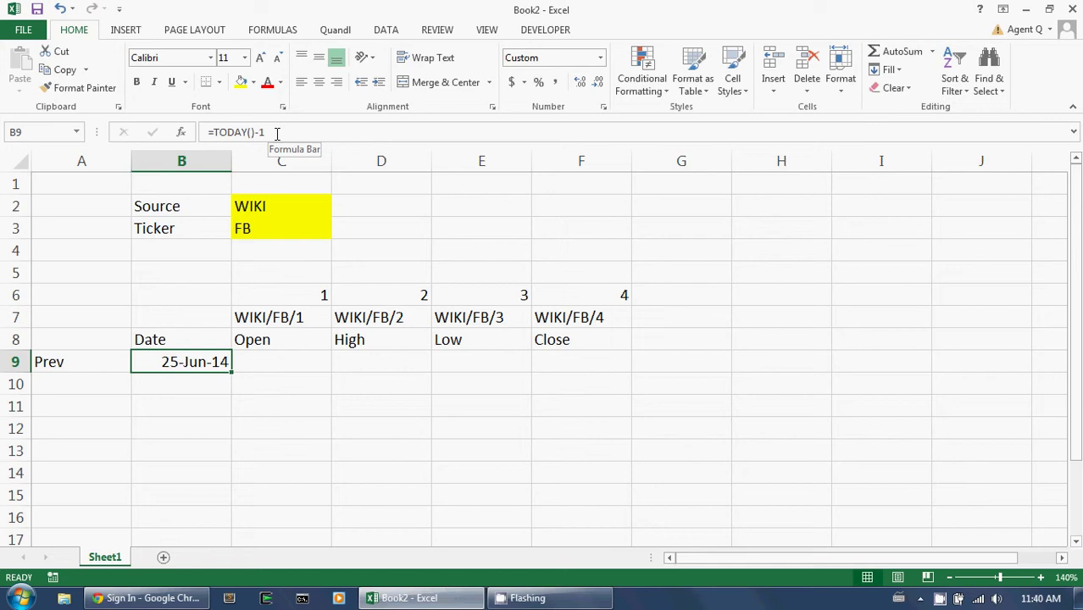
key(Down)
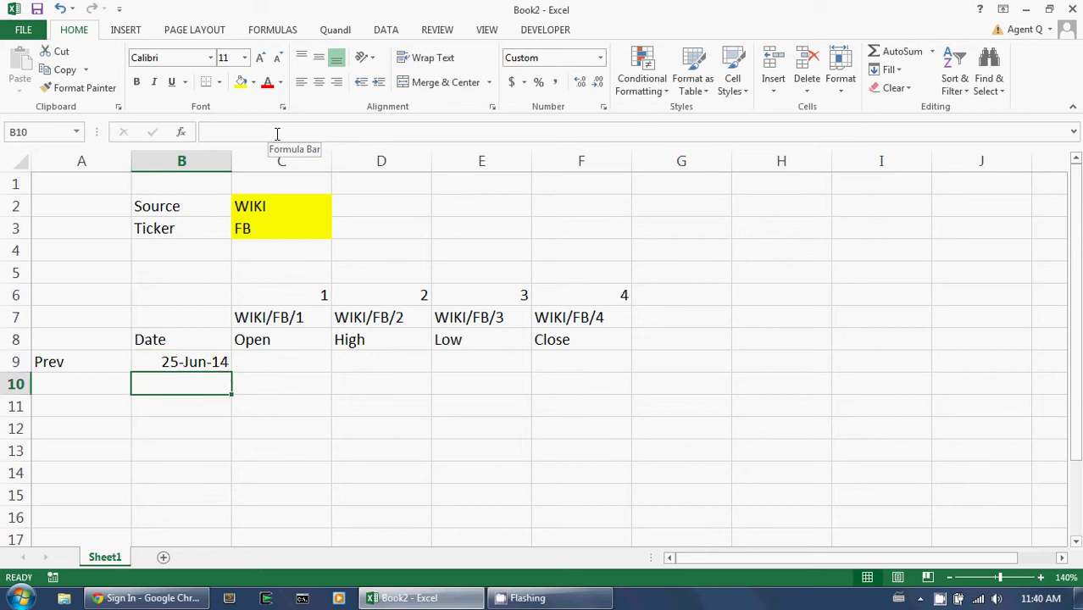
Enter =IF(WEEKDAY(B9)=2,B9-3,B9-1) in B10 to get the previous trading day
text(=)
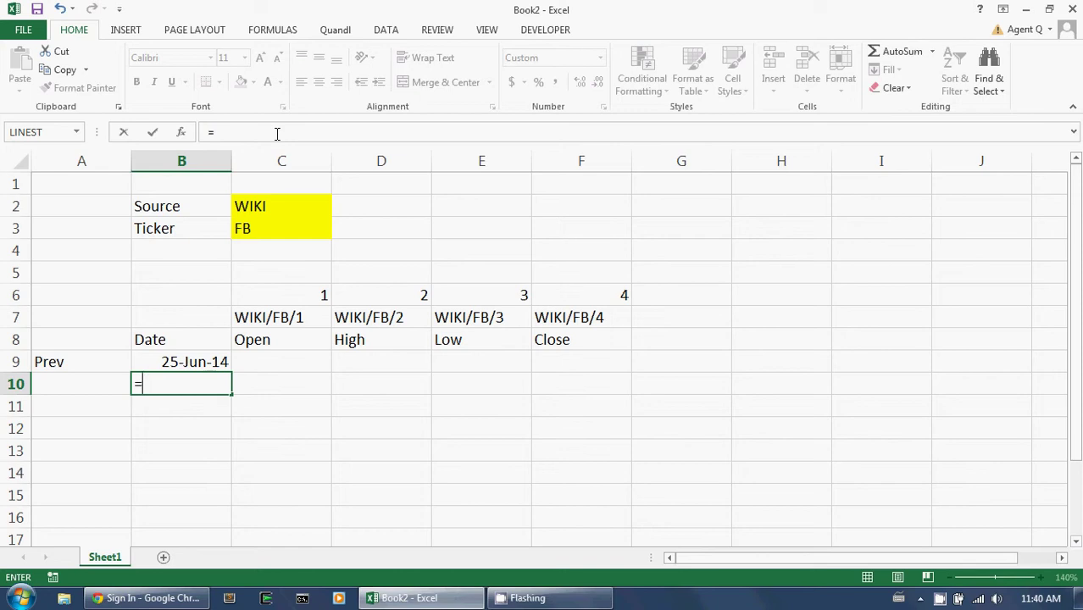
text(if()
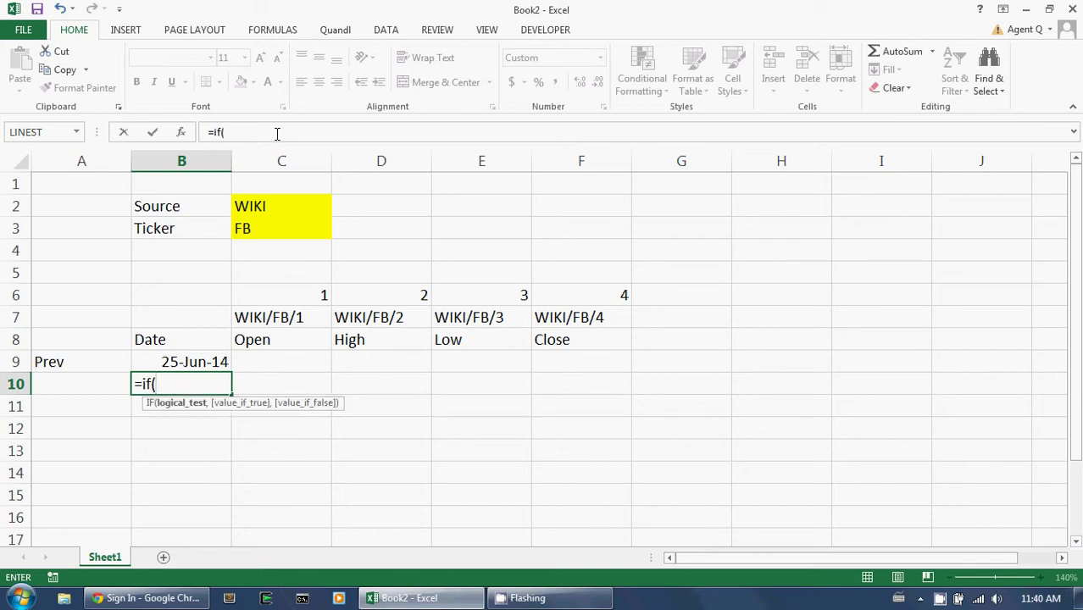
key(Up)
key(BackSpace)
key(BackSpace)
text(weekday)
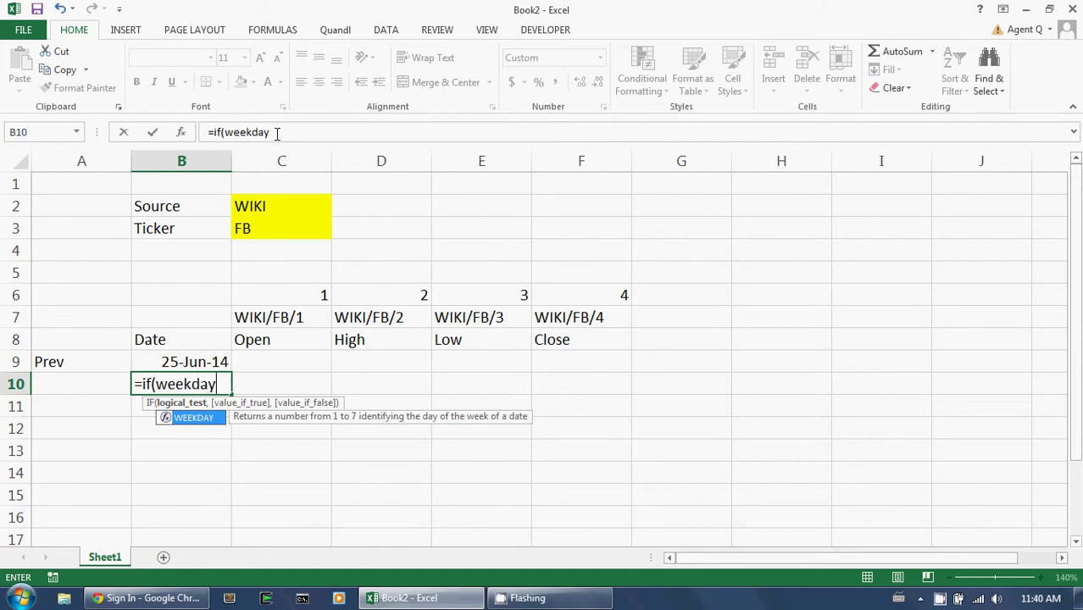
text(()
key(Up)
text())
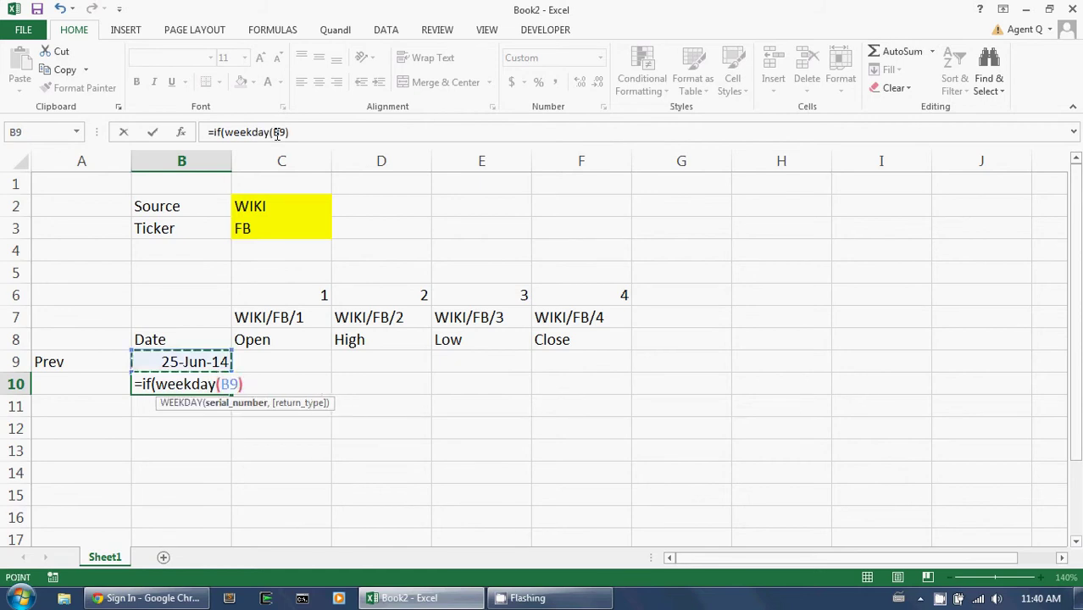
text(=2,)
key(Up)
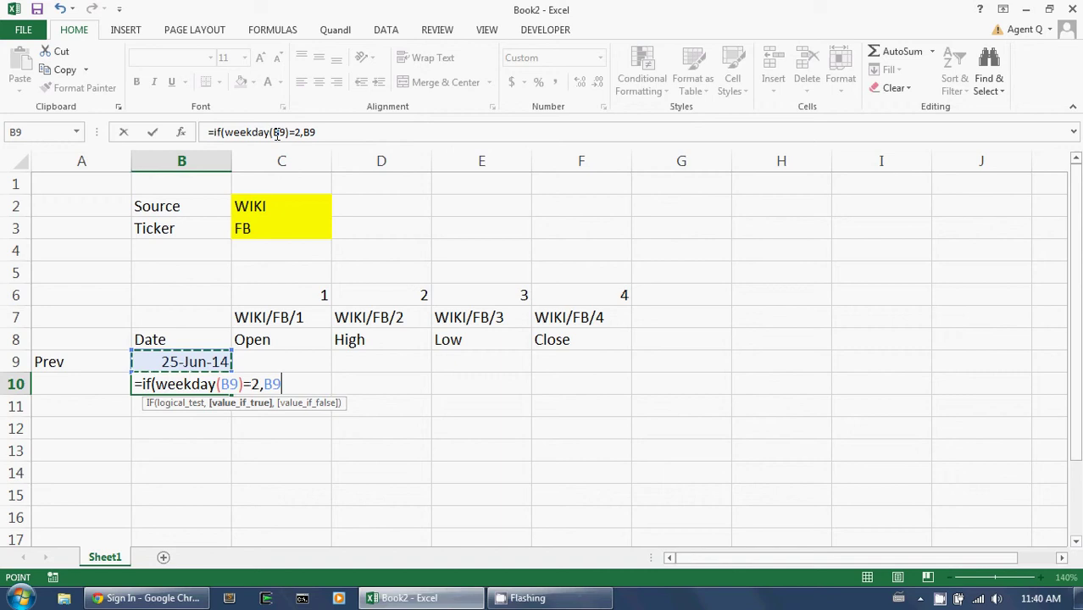
text(-3,)
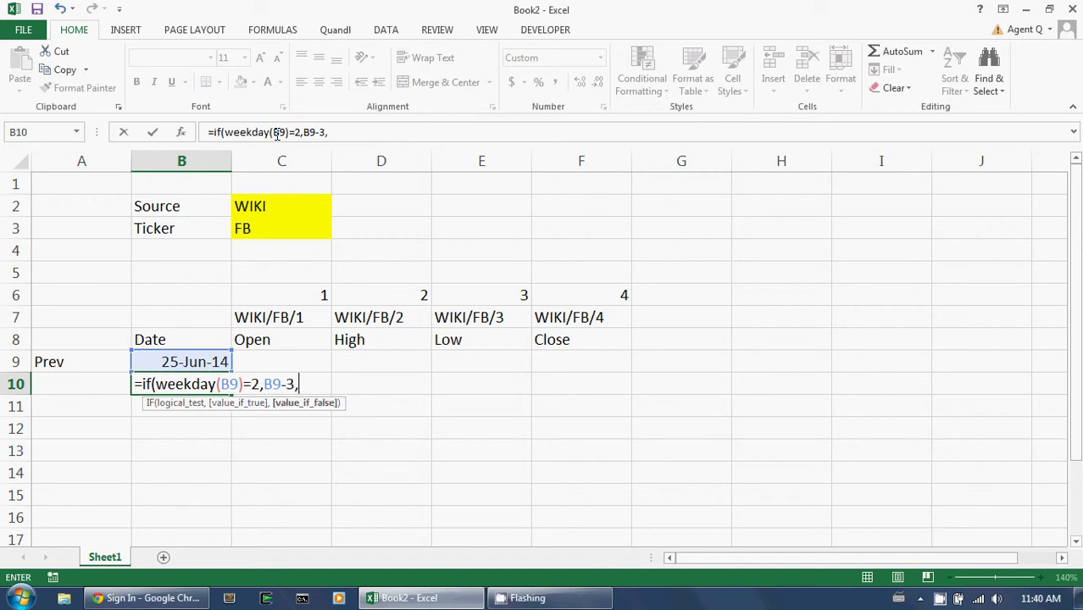
key(Up)
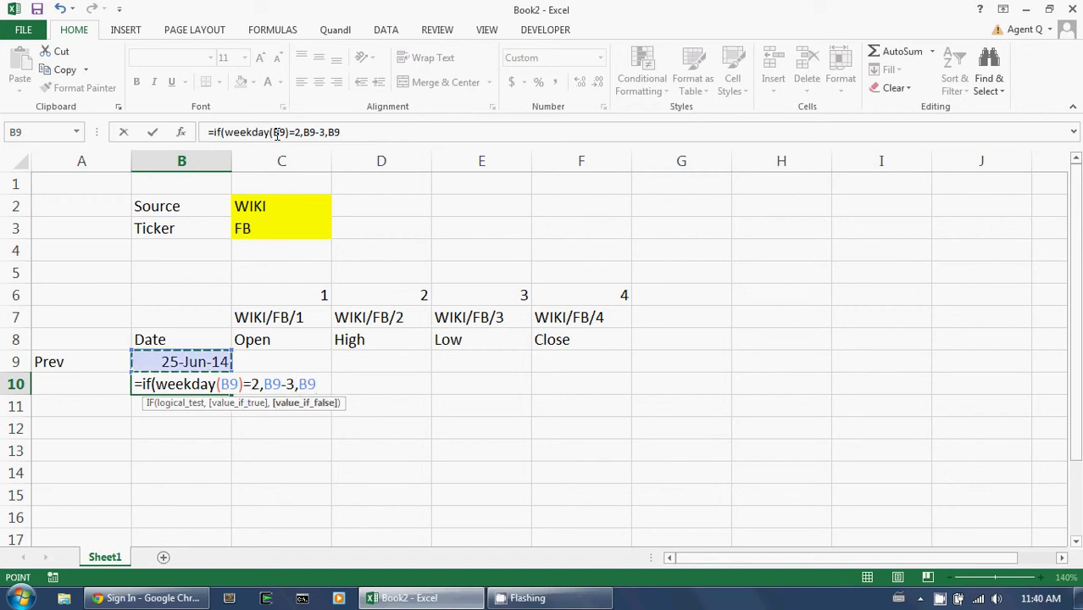
text(-1))
key(Return)
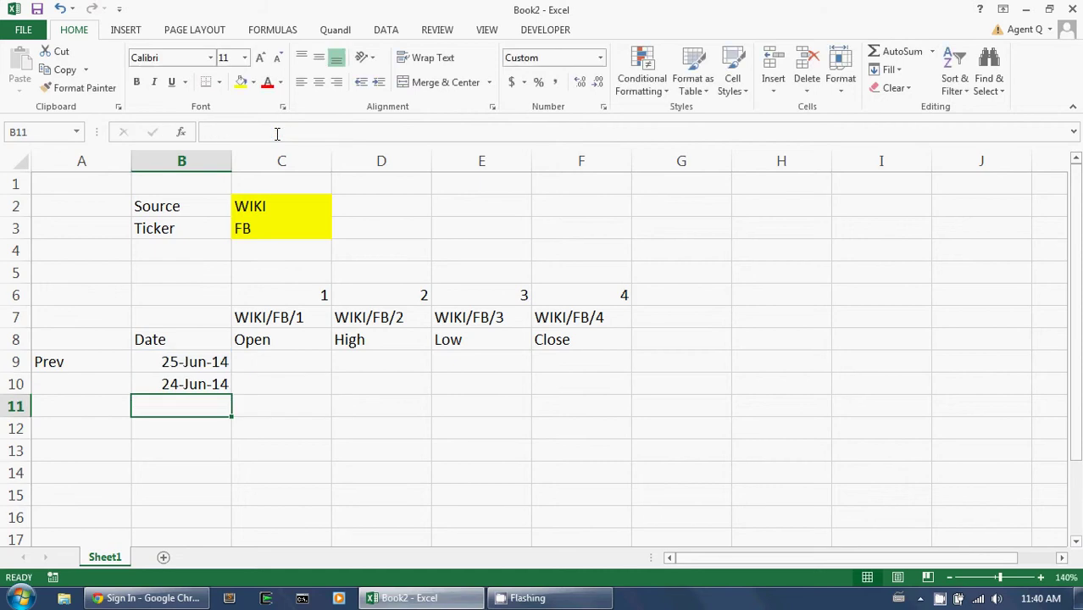
Copy the B10 date formula down through B15, giving dates back to 17-Jun-14
key(Up)
key(ctrl+c)
key(shift+Down)
key(shift+Down)
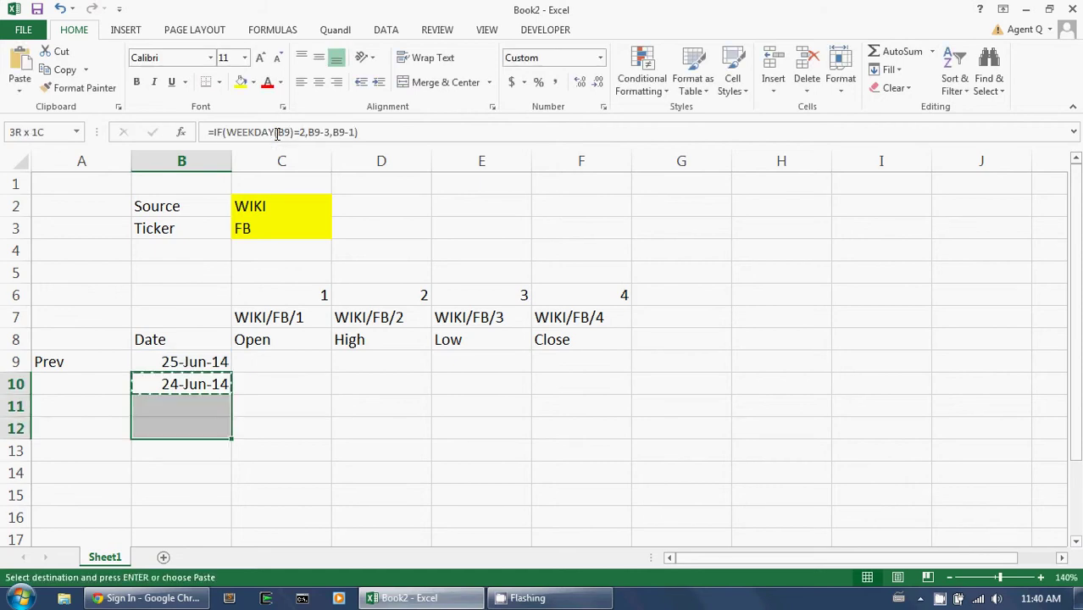
key(shift+Down)
key(shift+Down)
key(shift+Down)
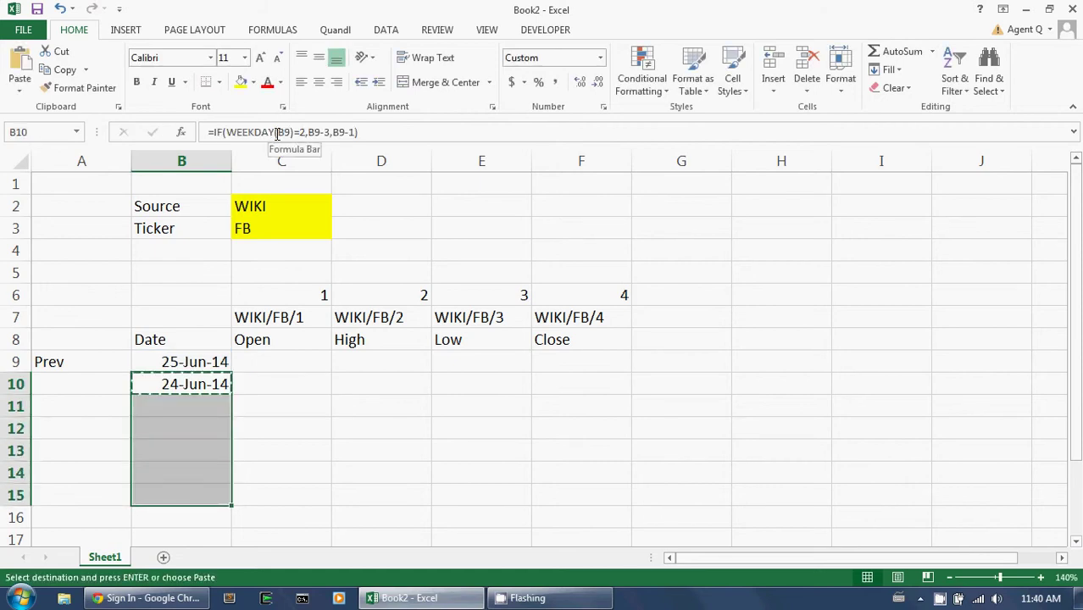
key(ctrl+v)
key(Up)
key(Escape)
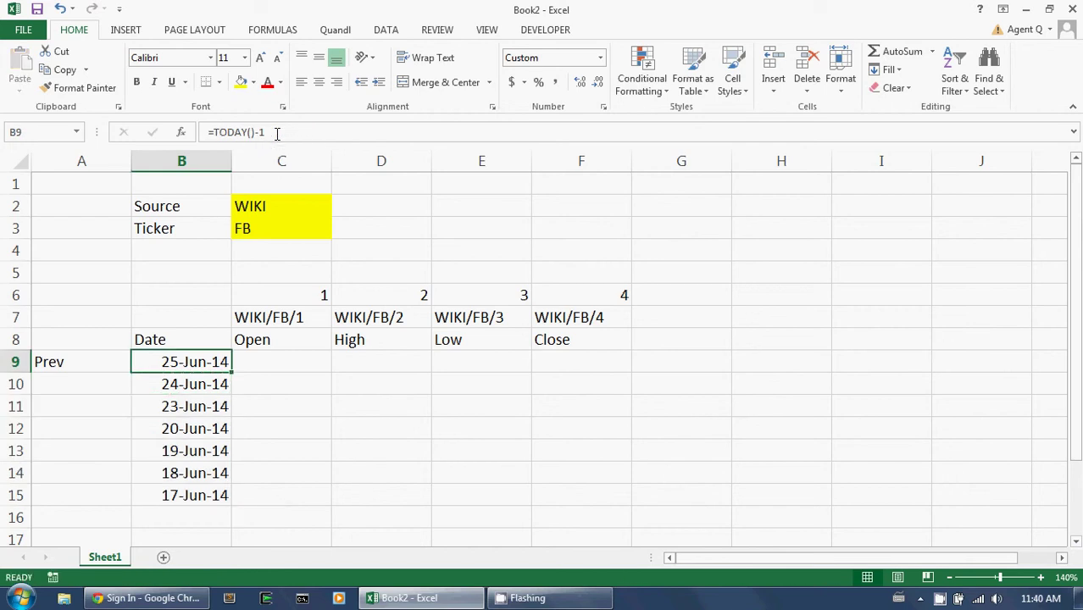
key(Down)
key(Down)
key(Down)
key(Up)
key(Up)
key(Up)
key(Right)
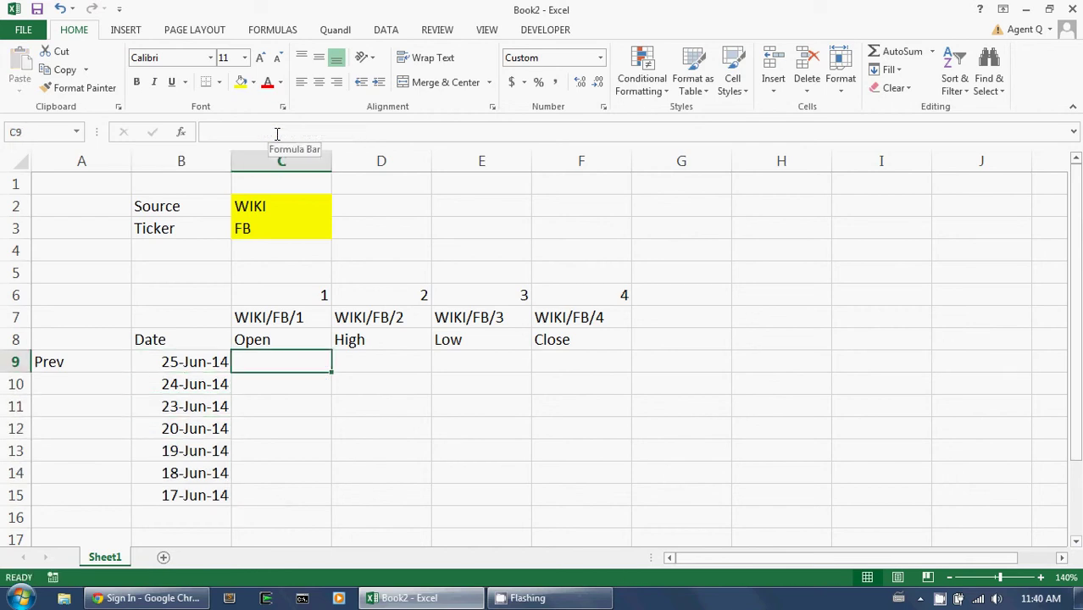
key(Up)
key(Up)
key(Right)
key(Right)
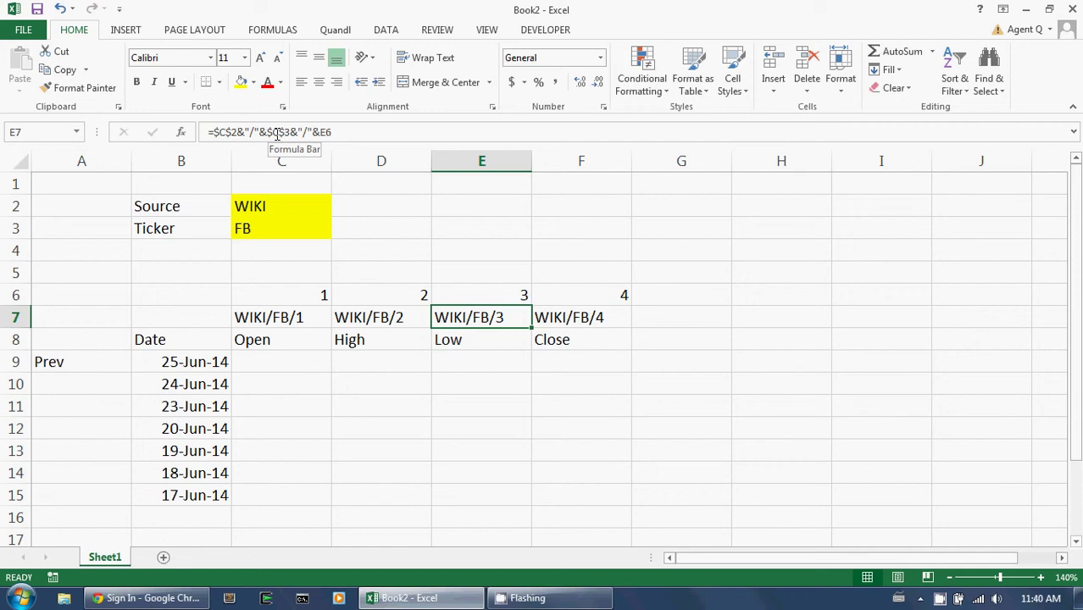
key(Left)
key(Left)
key(Left)
key(Down)
key(Down)
key(Right)
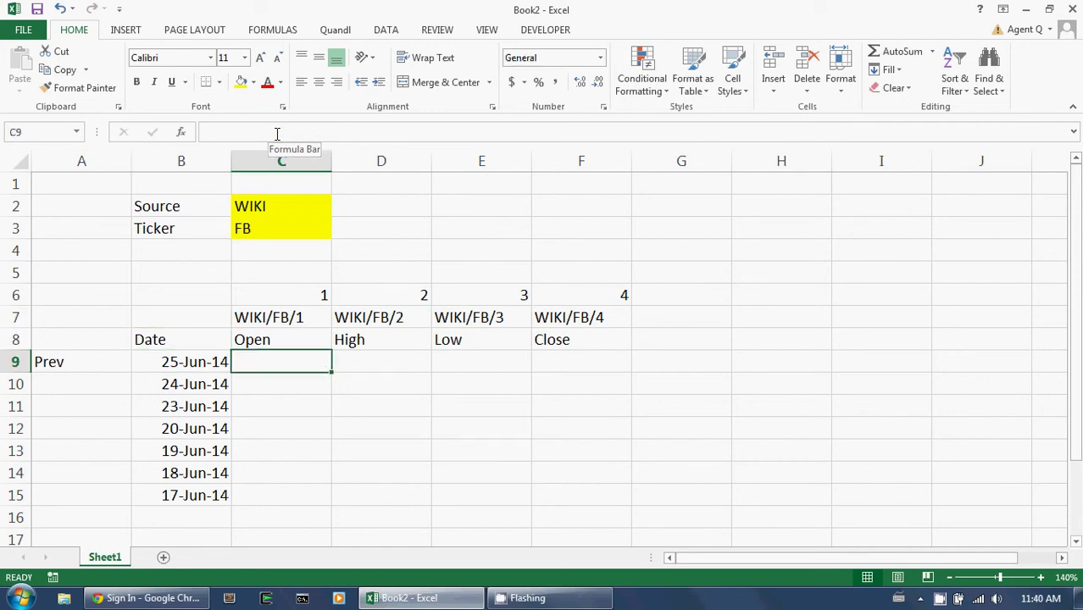
Enter a QDATA formula in C9 using the C7 code and B9 date, with F4-locked references
text(=qdata)
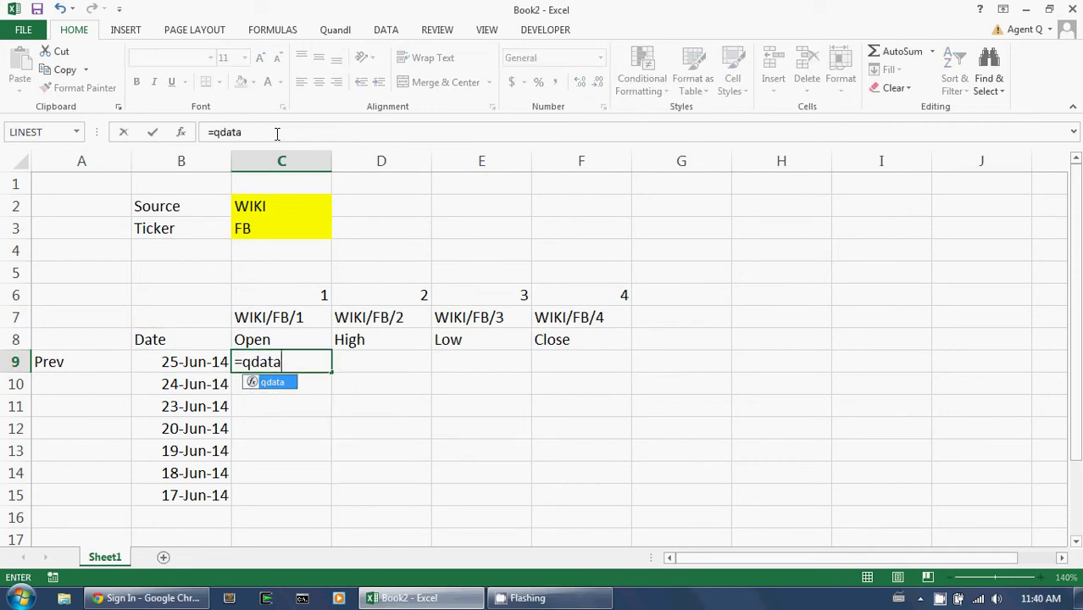
text(()
key(Up)
key(Up)
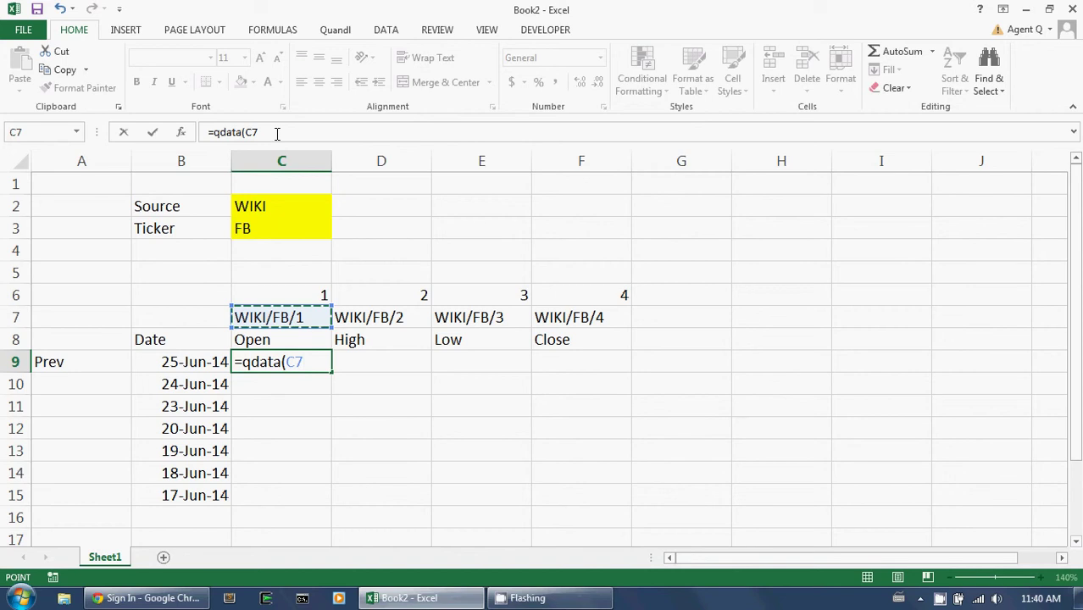
key(F4)
key(F4)
text(,)
key(Left)
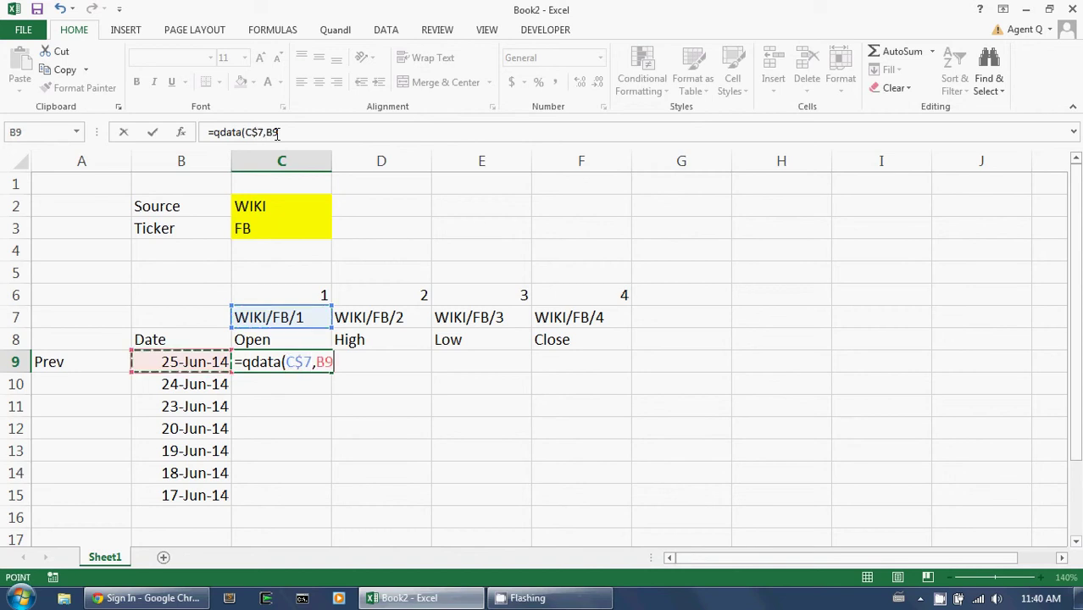
key(F4)
key(F4)
key(F4)
text())
key(Return)
key(Up)
key(Up)
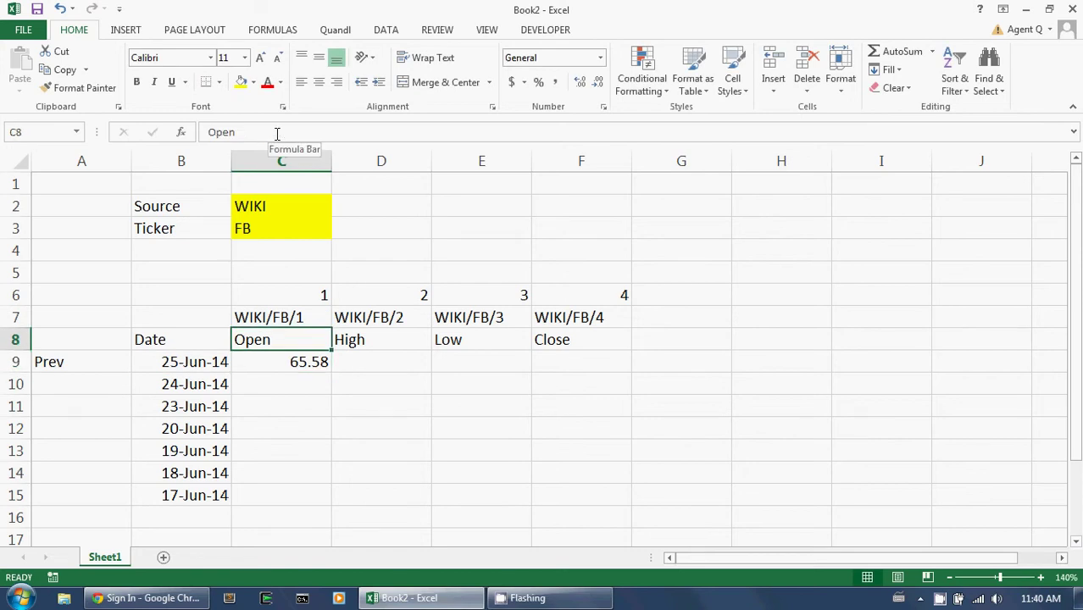
key(Up)
key(Down)
key(Down)
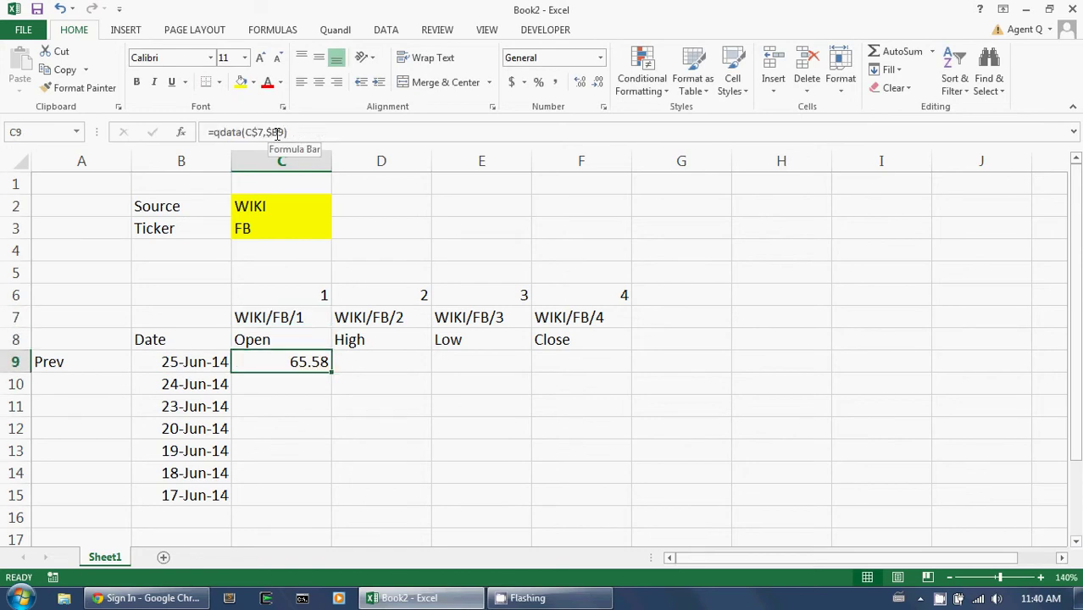
key(Left)
key(Right)
Copy the C9 QDATA formula across C9:F15 to fetch each day's prices
key(ctrl+c)
key(shift+Right)
key(shift+Down)
key(shift+Down)
key(shift+Down)
key(shift+Down)
key(shift+Down)
key(shift+Right)
key(shift+Down)
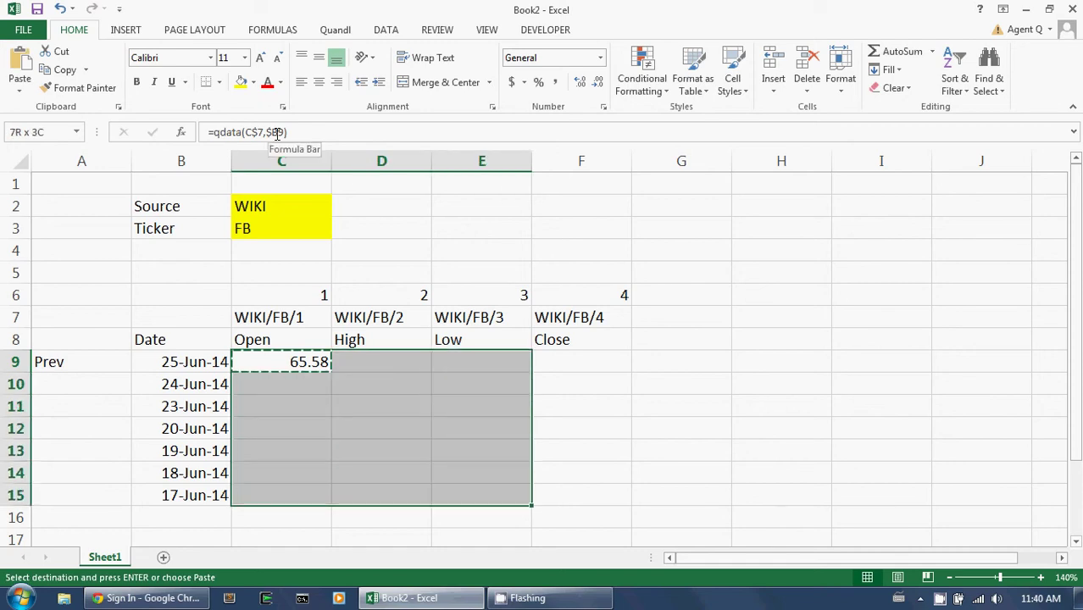
key(shift+Right)
key(ctrl+v)
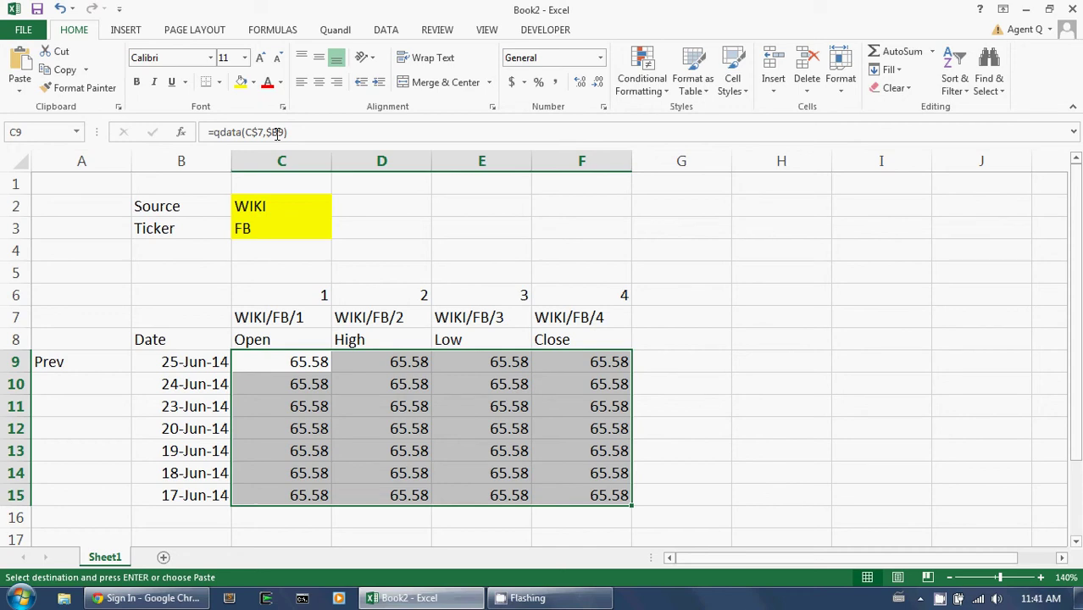
key(ctrl+v)
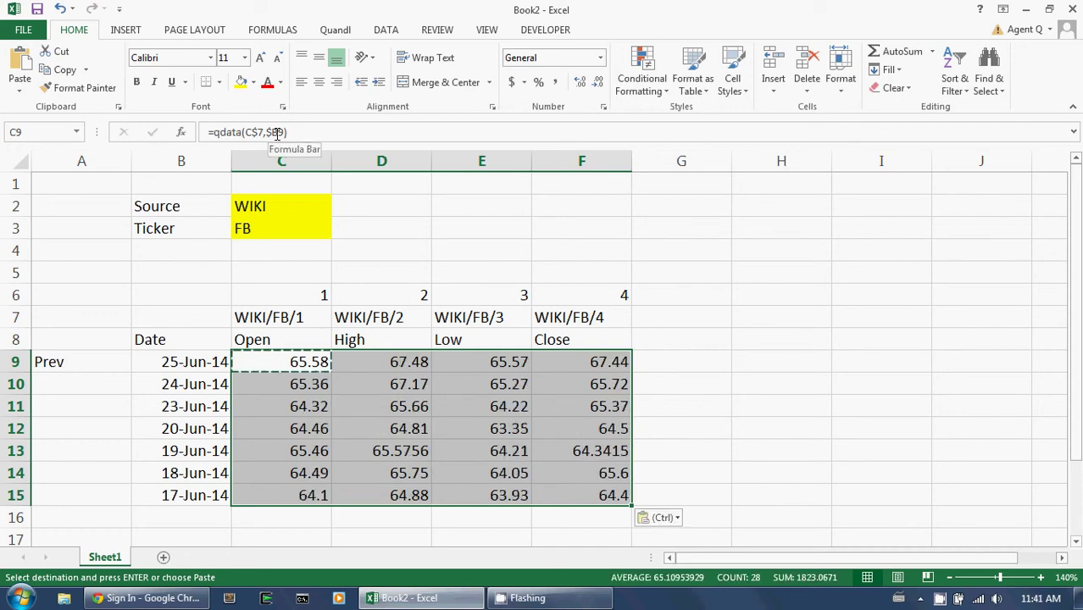
key(Up)
key(Up)
key(Escape)
key(Down)
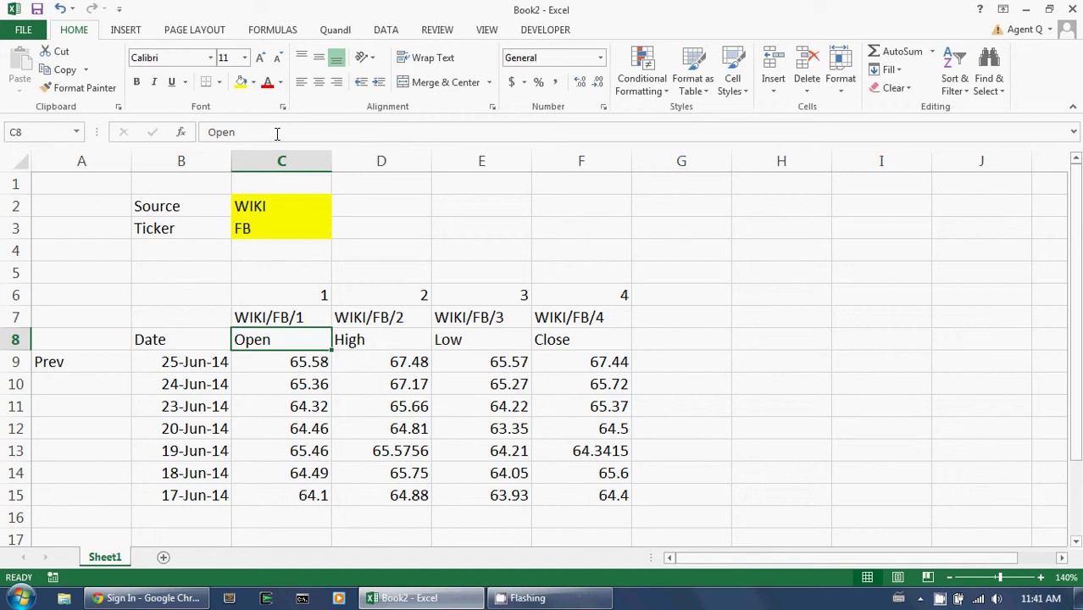
key(Left)
key(shift+Right)
key(shift+Right)
key(shift+Right)
key(shift+Right)
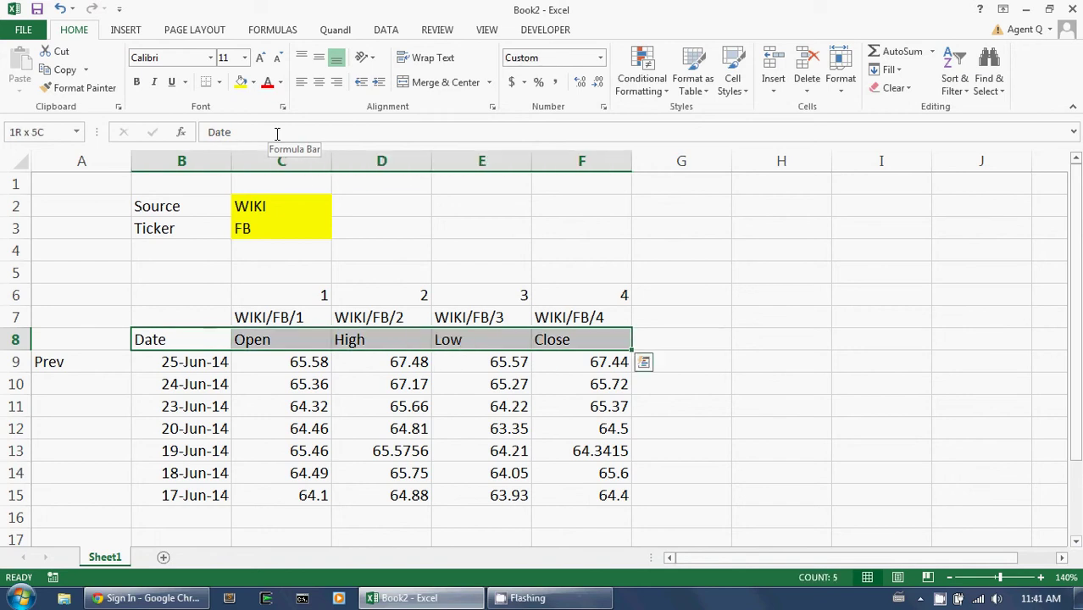
Insert an Open-High-Low-Close stock chart of B8:F15 and drag it beside the table
key(shift+Down)
key(shift+Down)
key(shift+Down)
key(shift+Down)
key(shift+Down)
key(shift+Down)
key(shift+Down)
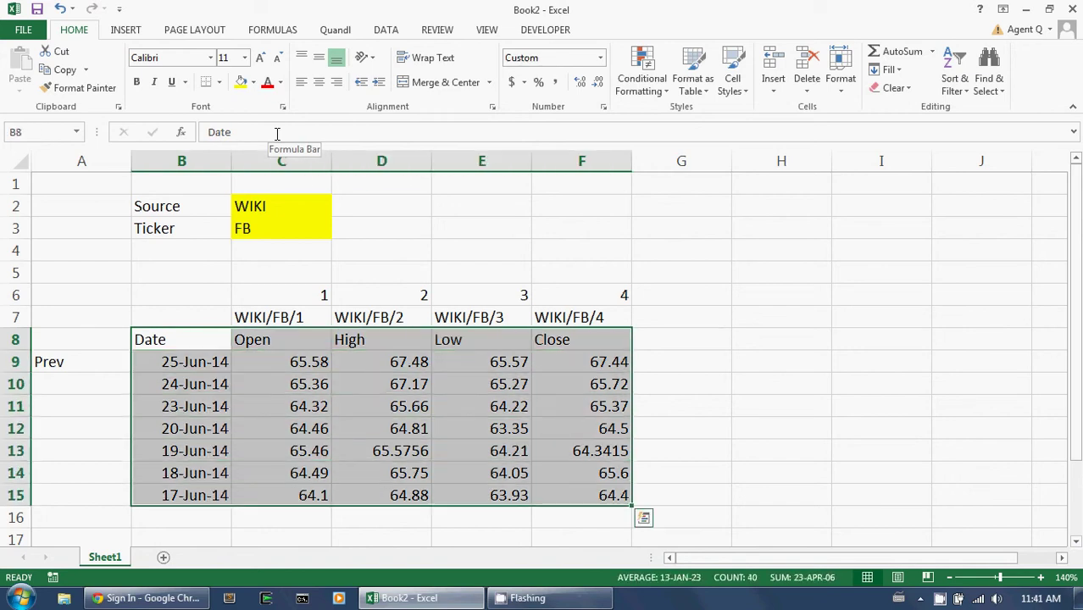
click(133, 32)
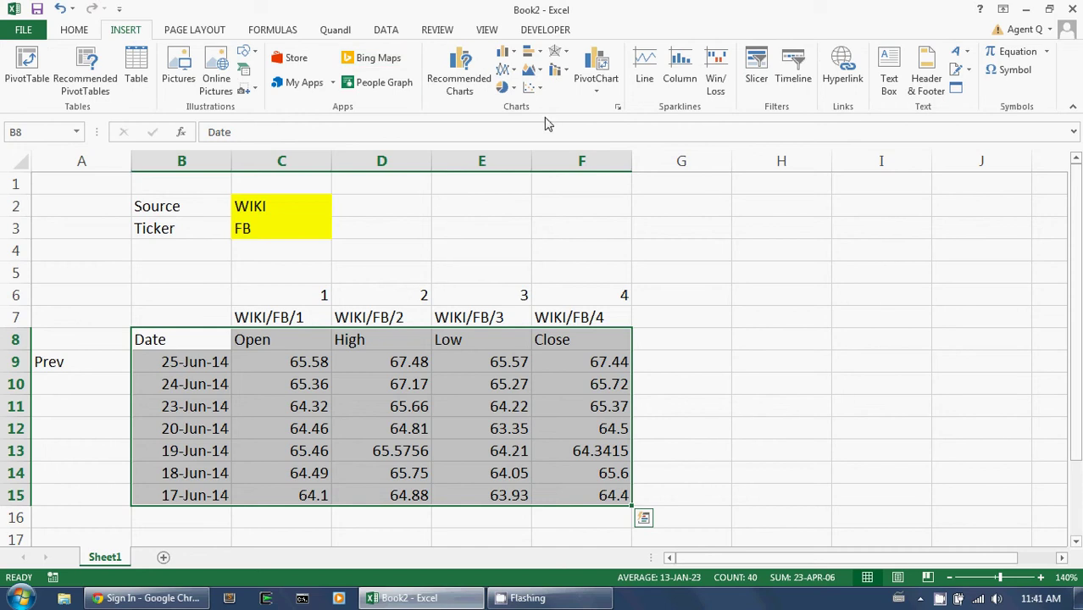
click(618, 108)
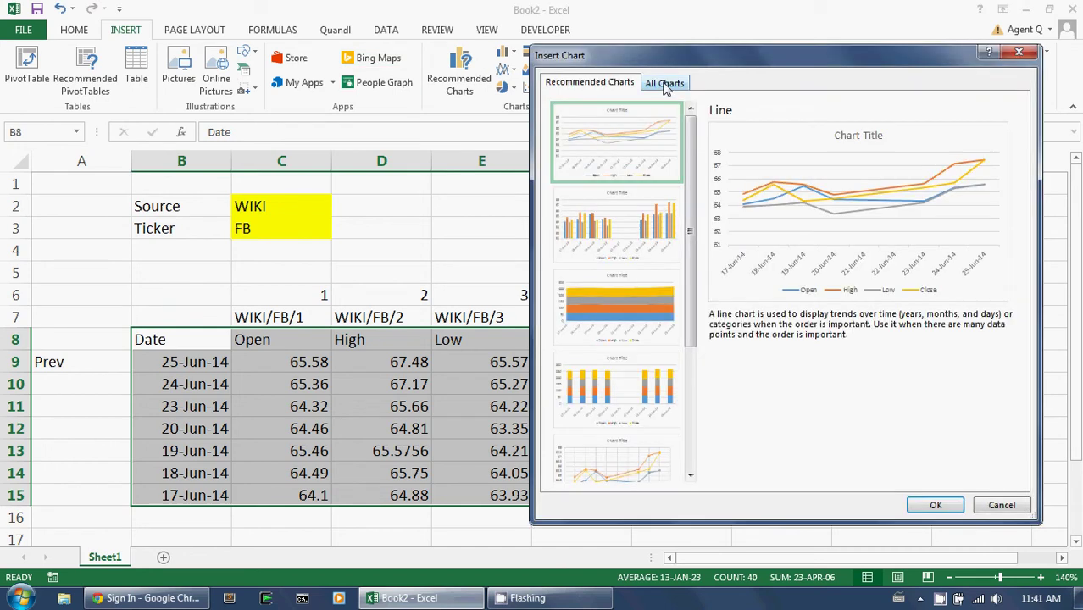
click(666, 84)
click(588, 264)
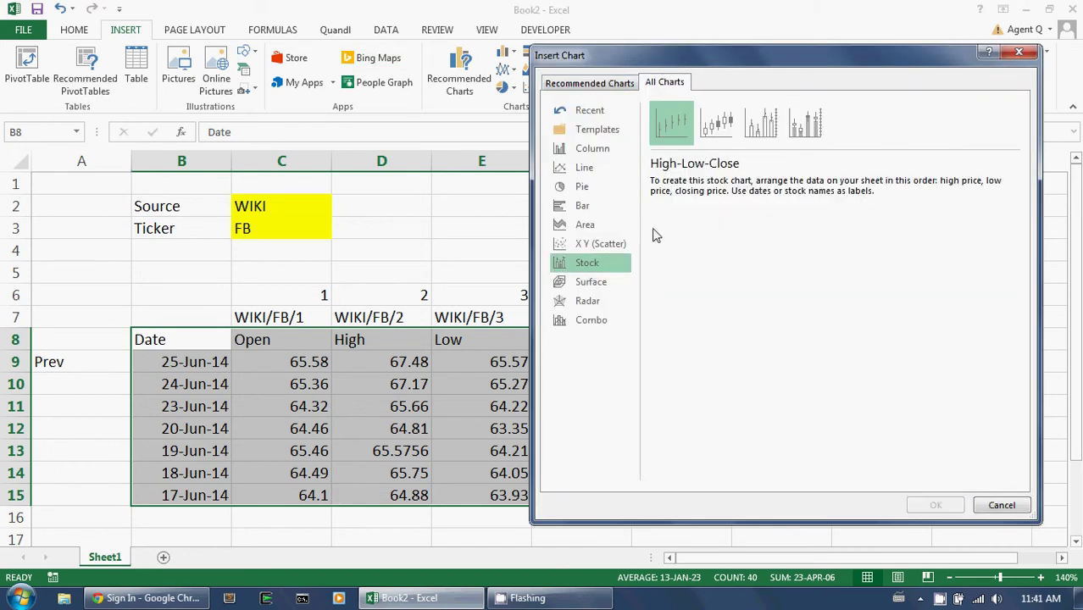
click(703, 137)
click(939, 506)
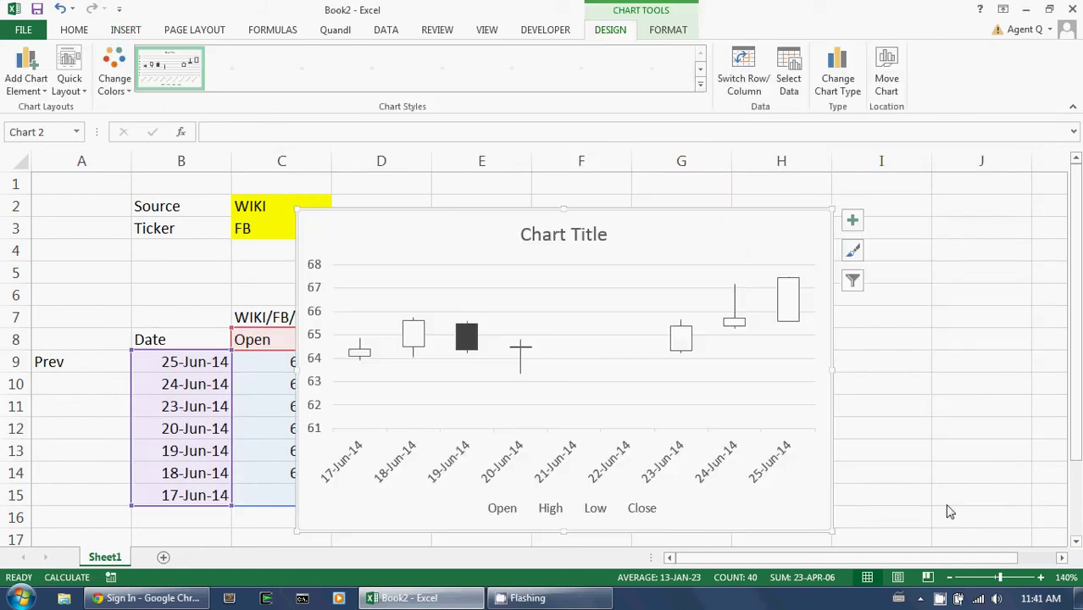
drag(758, 231, 861, 212)
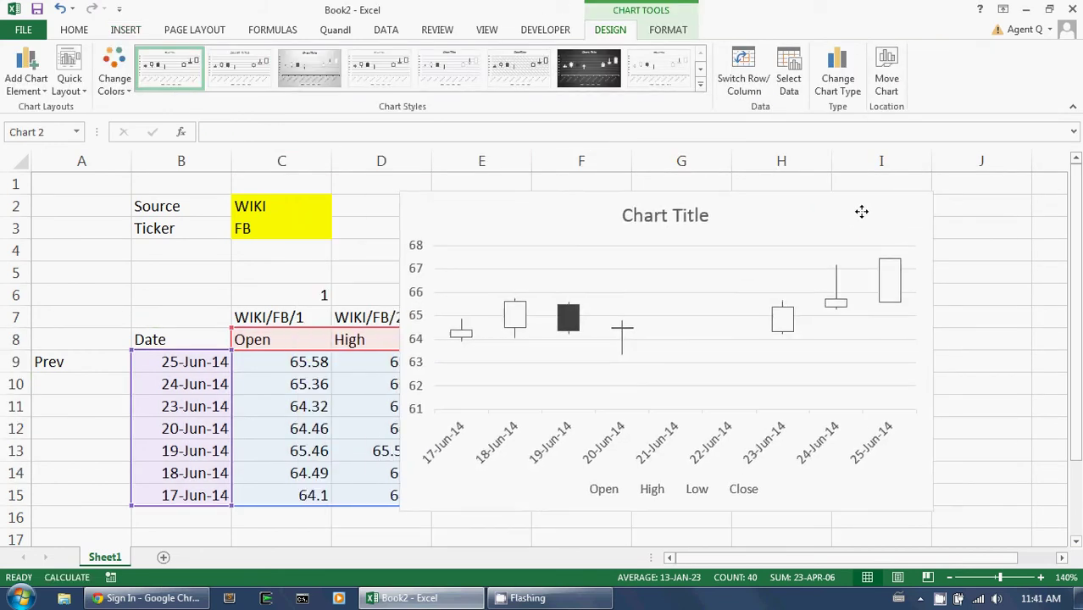
click(303, 249)
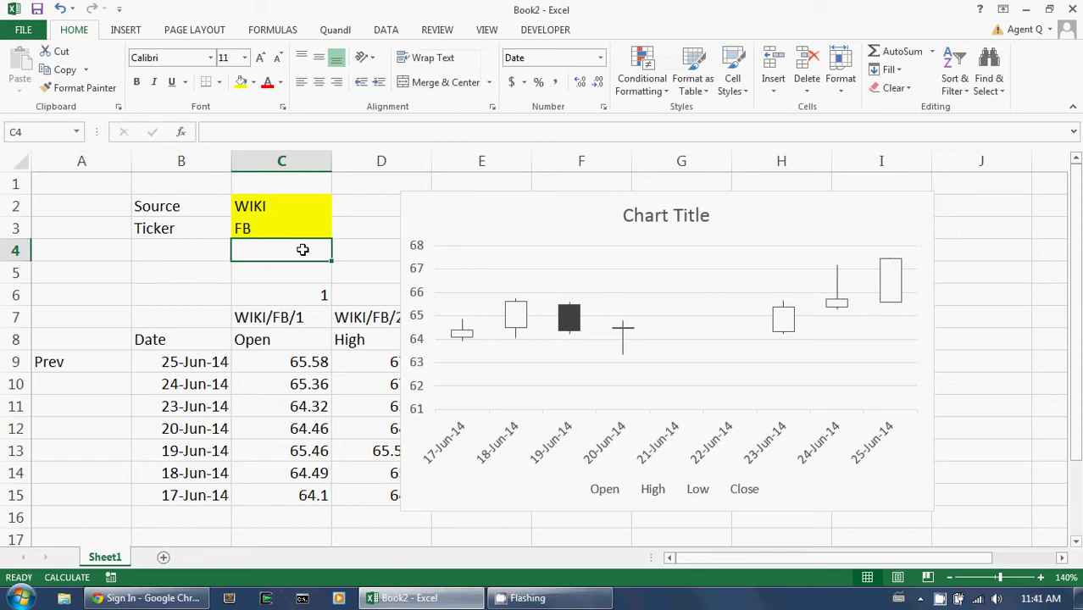
Change the ticker in C3 from FB to TWTR and refresh the prices
key(Up)
key(Up)
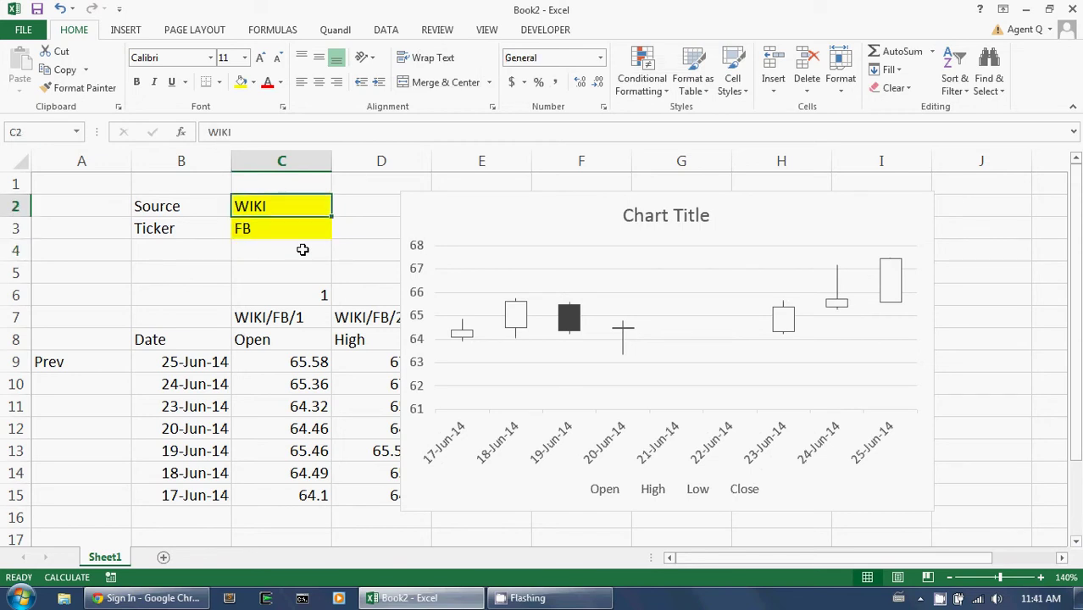
key(Down)
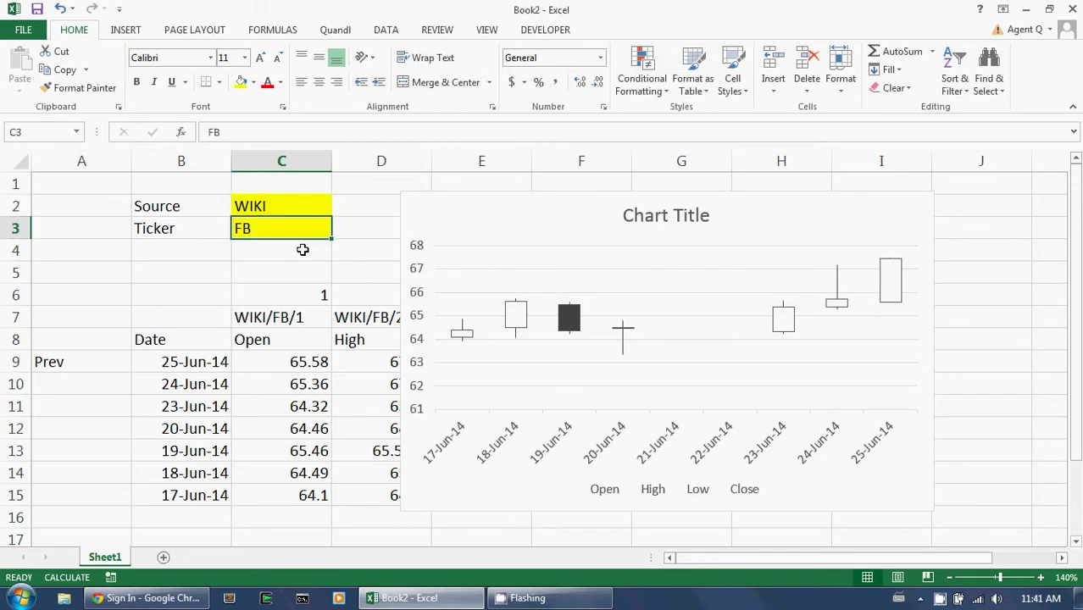
text(TWTR)
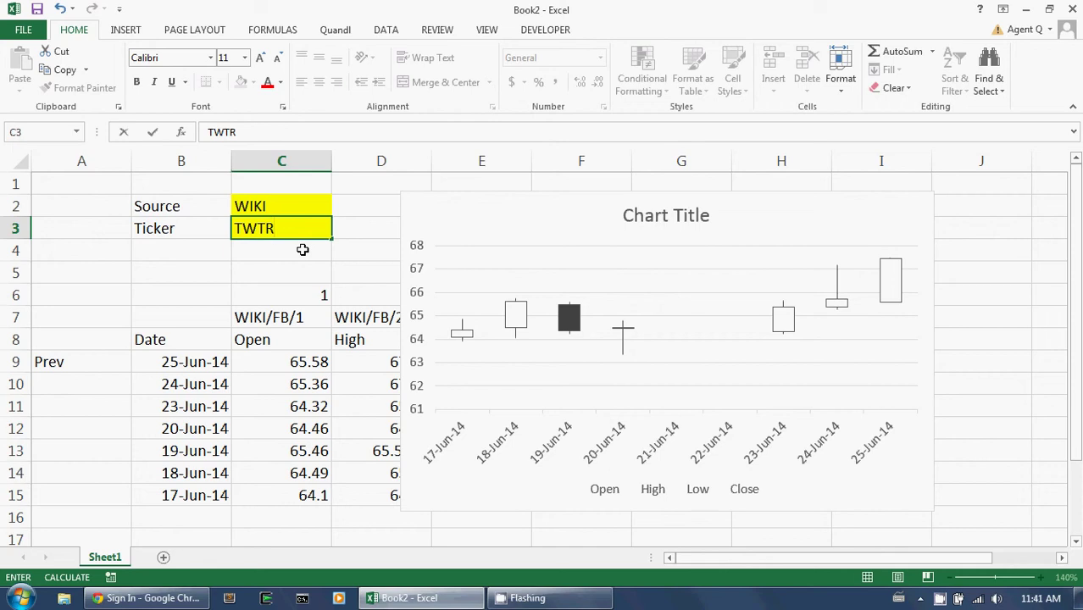
key(ctrl+Return)
click(302, 249)
Switch the source in C2 from WIKI to YAHOO, so codes read YAHOO/TWTR
key(Up)
key(Up)
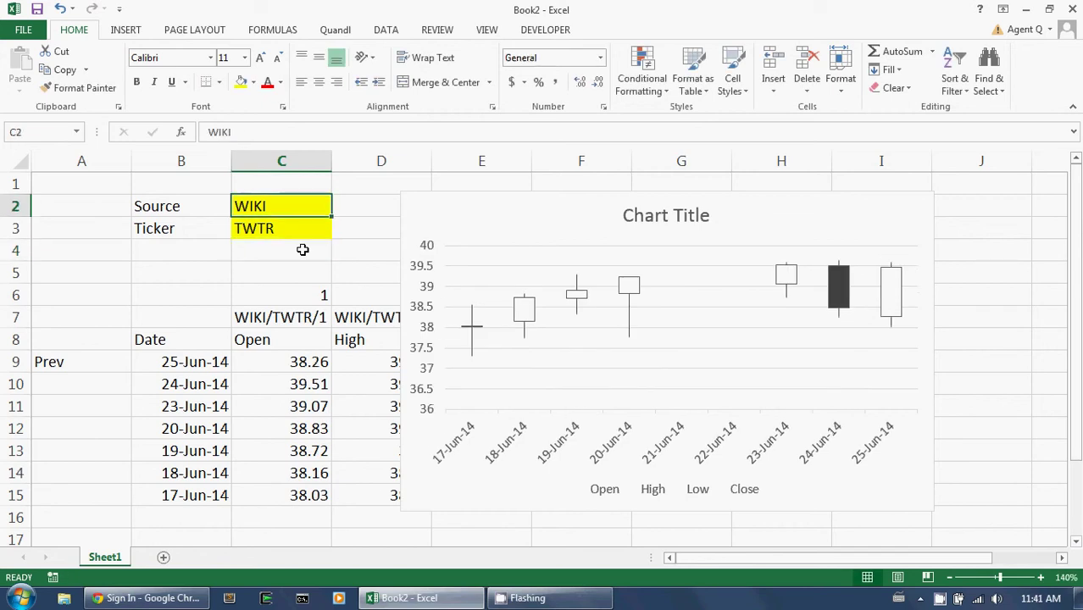
text(YAH)
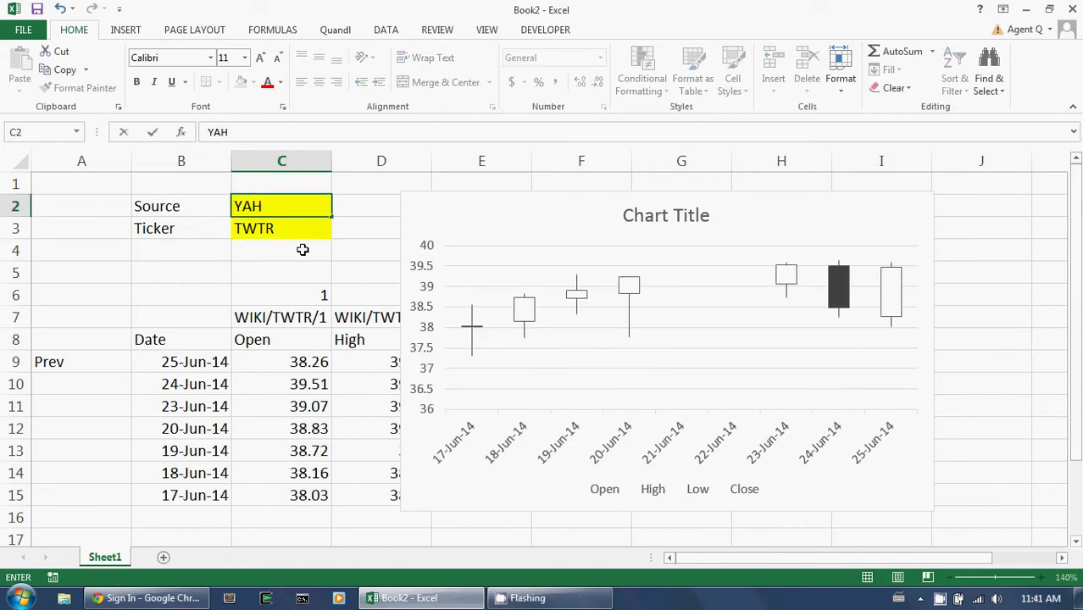
text(OO)
key(ctrl+Return)
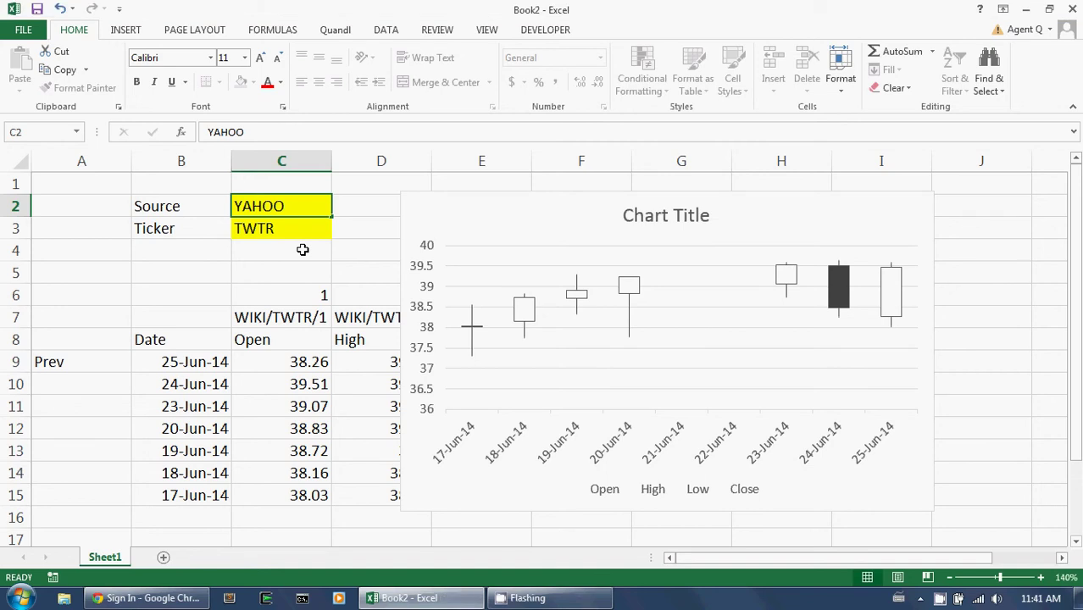
key(Return)
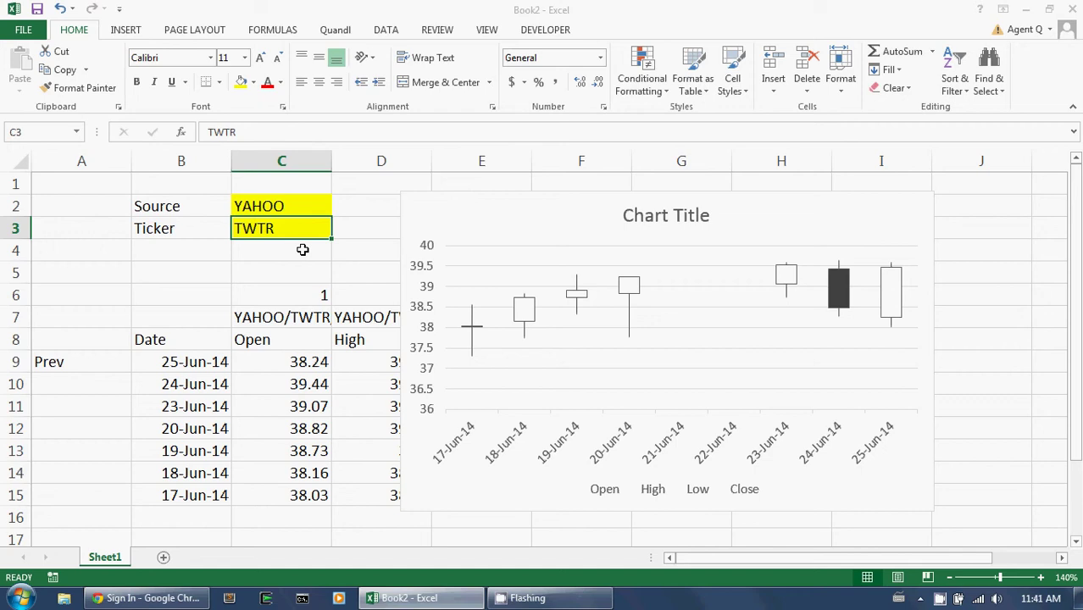
Set the first date in B9 to 25 Jun 2013
key(Left)
key(Down)
key(Down)
key(Down)
key(Down)
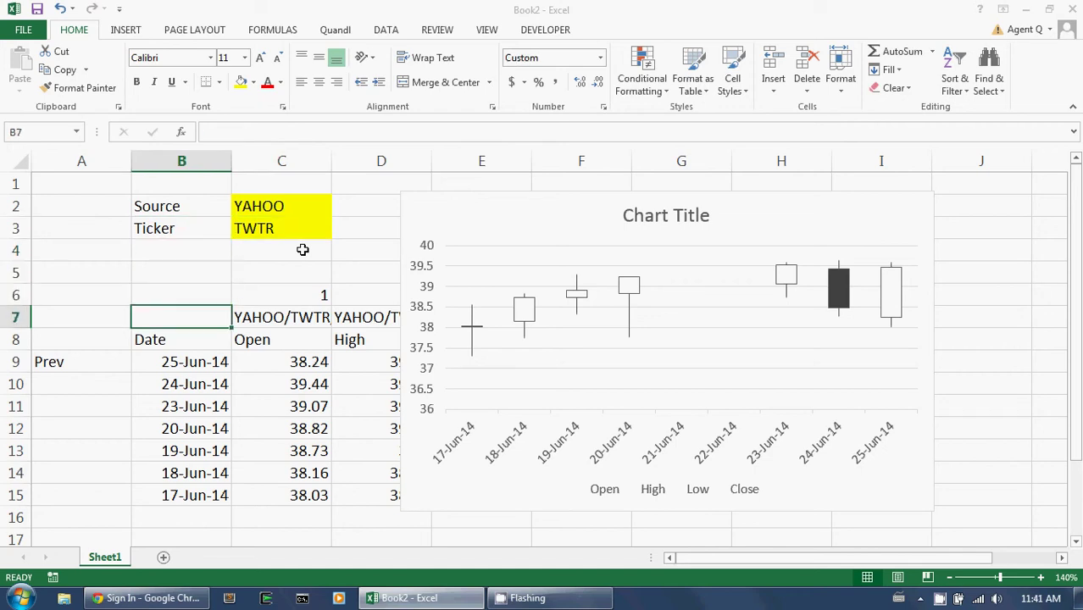
key(Down)
key(Down)
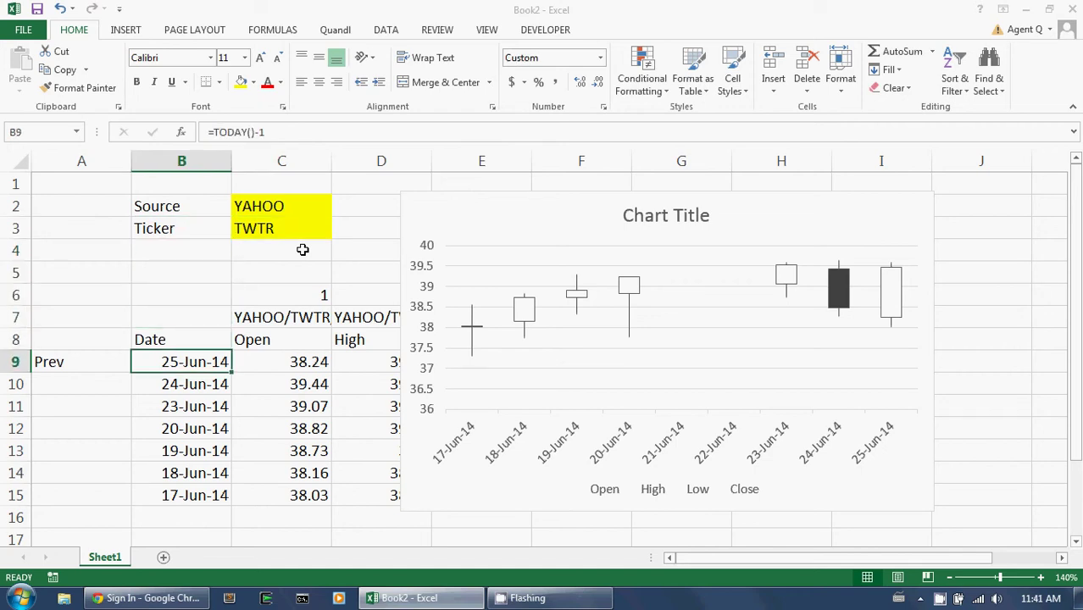
text(25 jun)
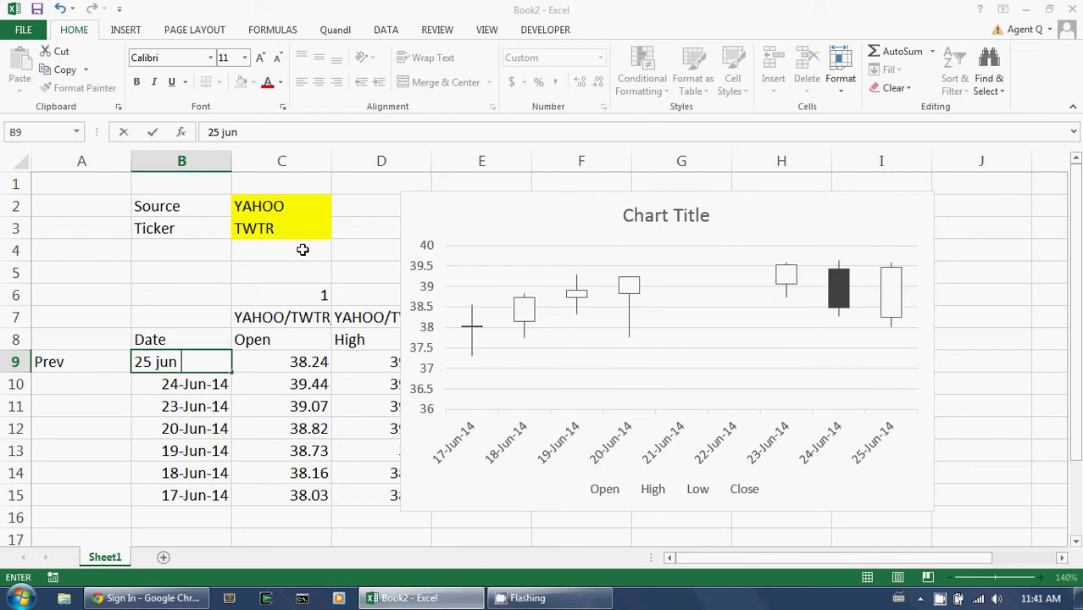
text( 2013)
key(ctrl+Return)
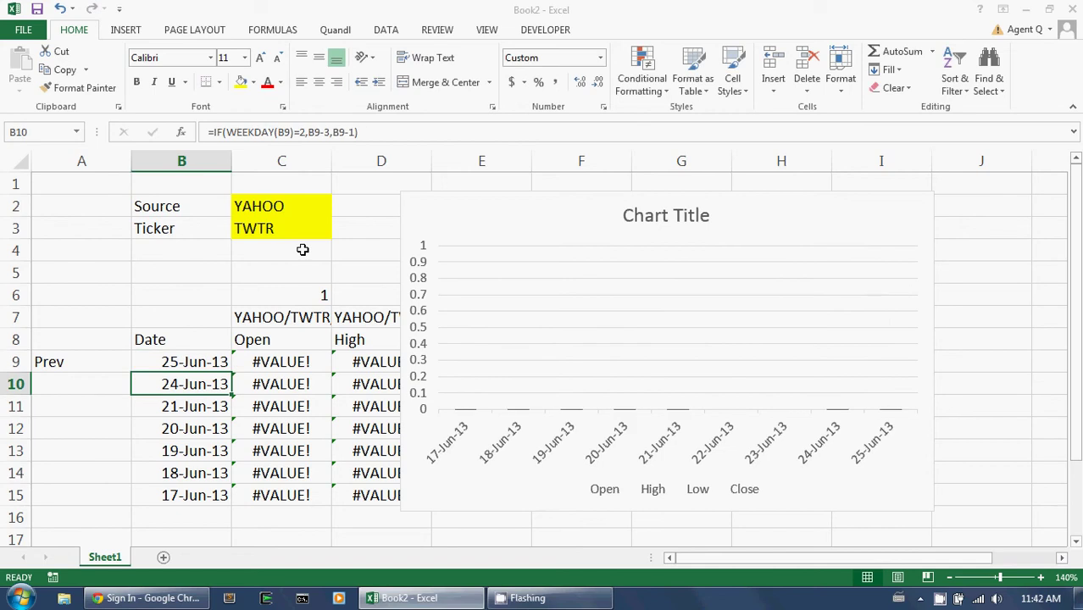
Enter FB as the ticker in C3
key(Up)
key(Right)
key(Up)
key(Up)
key(Up)
key(Up)
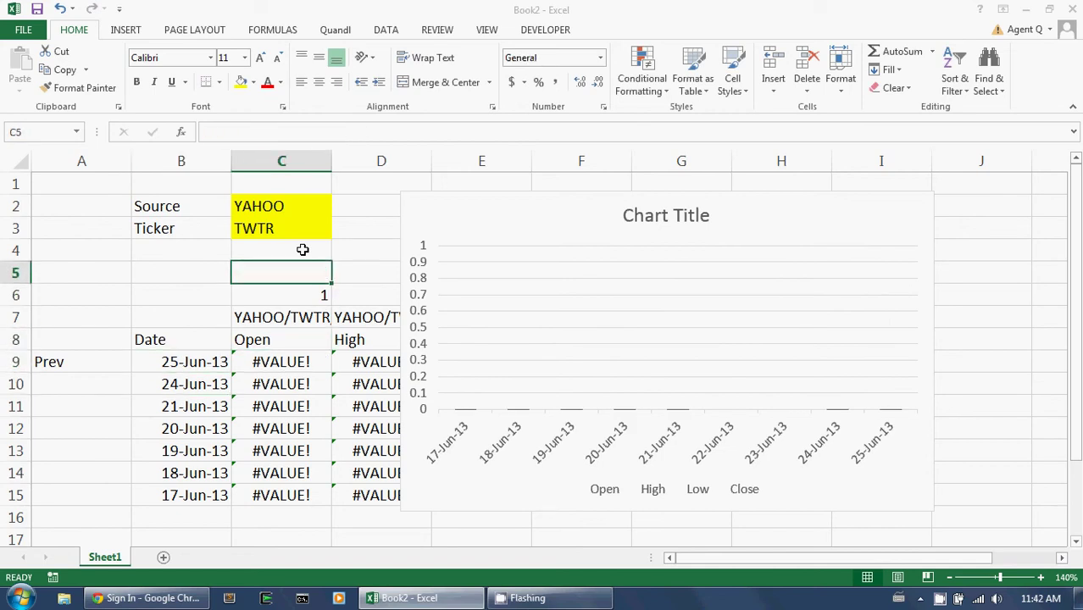
key(Up)
key(Up)
text(FB)
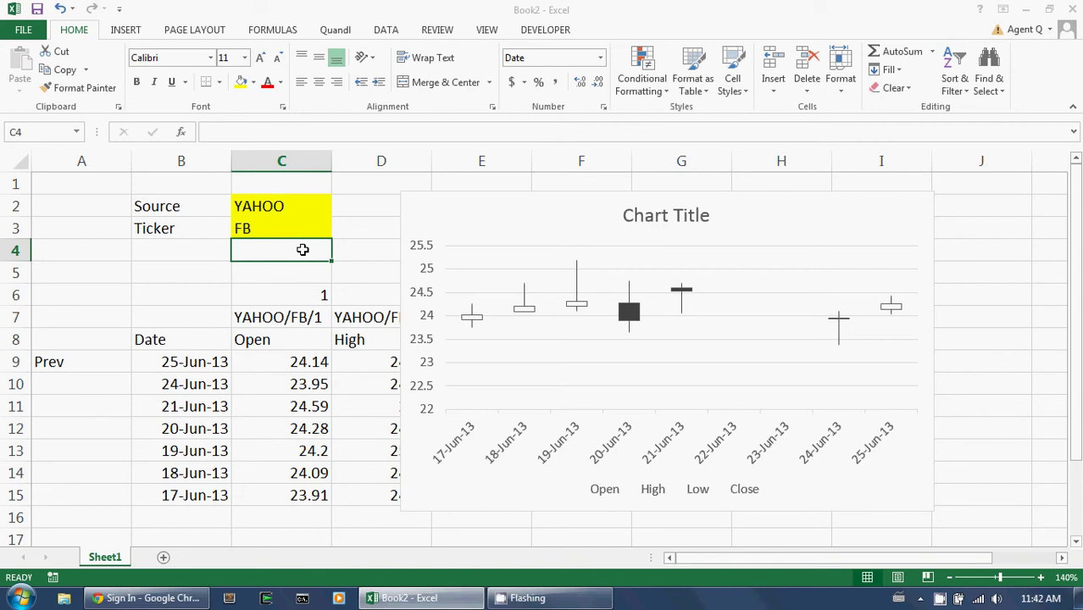
Put =today()-1 back in B9 so dates run 17–25 Jun 2014
key(Down)
key(Down)
key(Down)
key(Down)
key(Down)
key(Left)
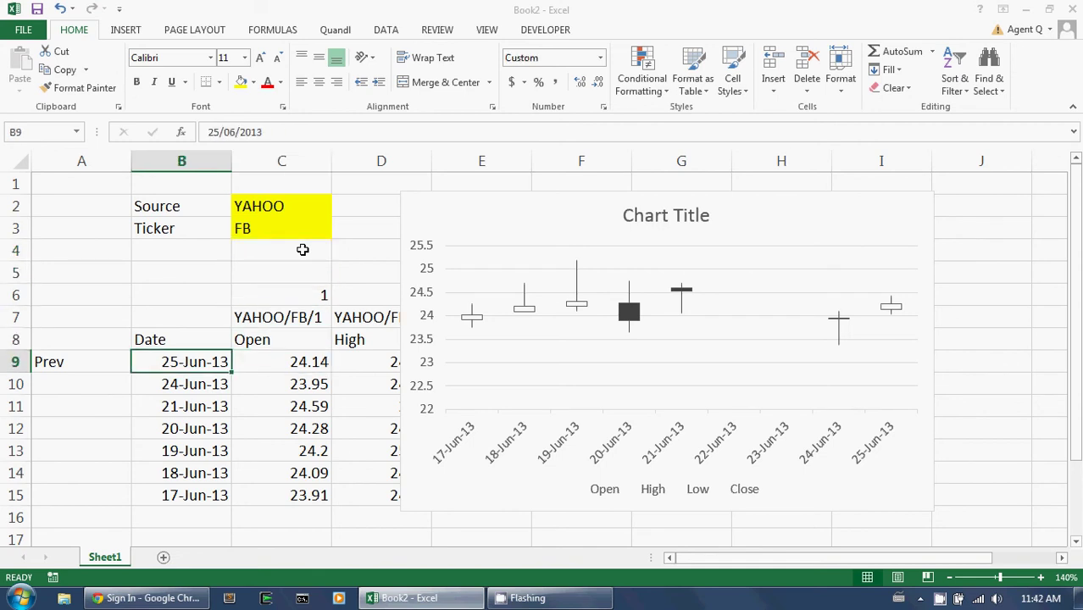
text(=today())
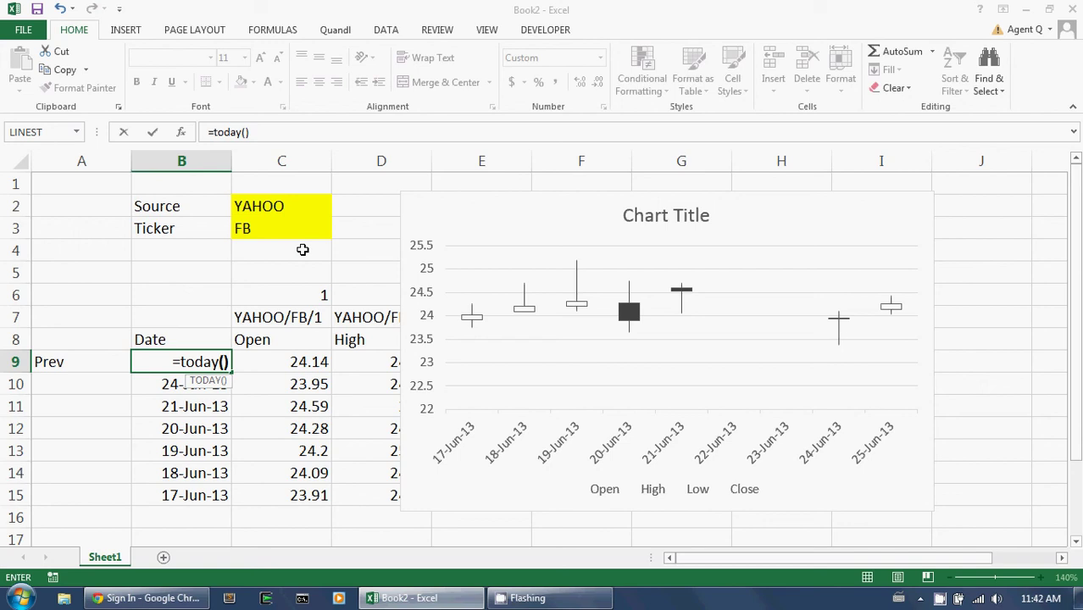
text(-1)
key(Return)
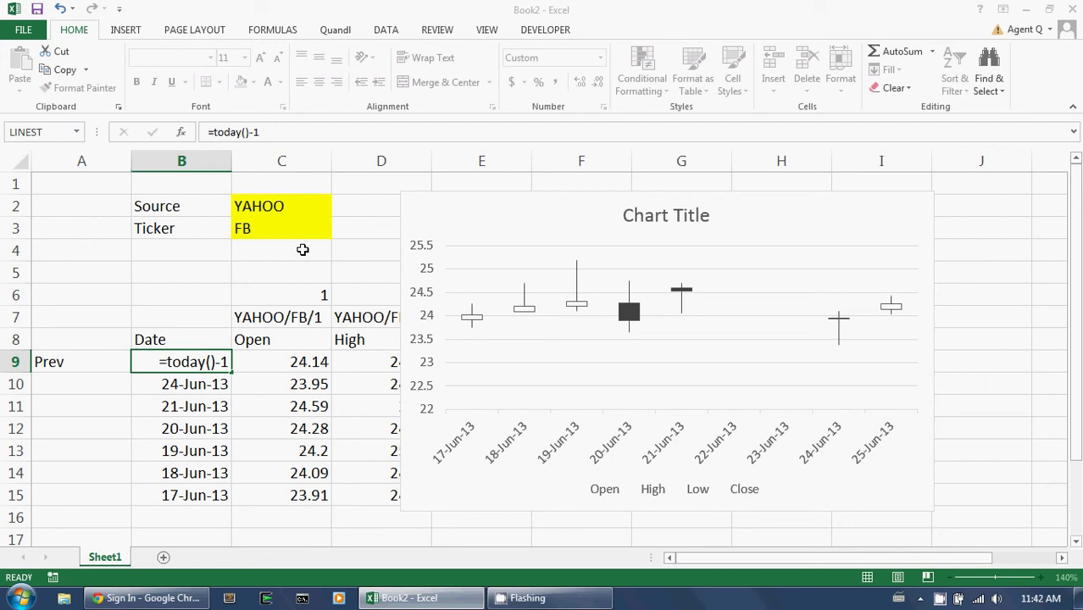
key(Return)
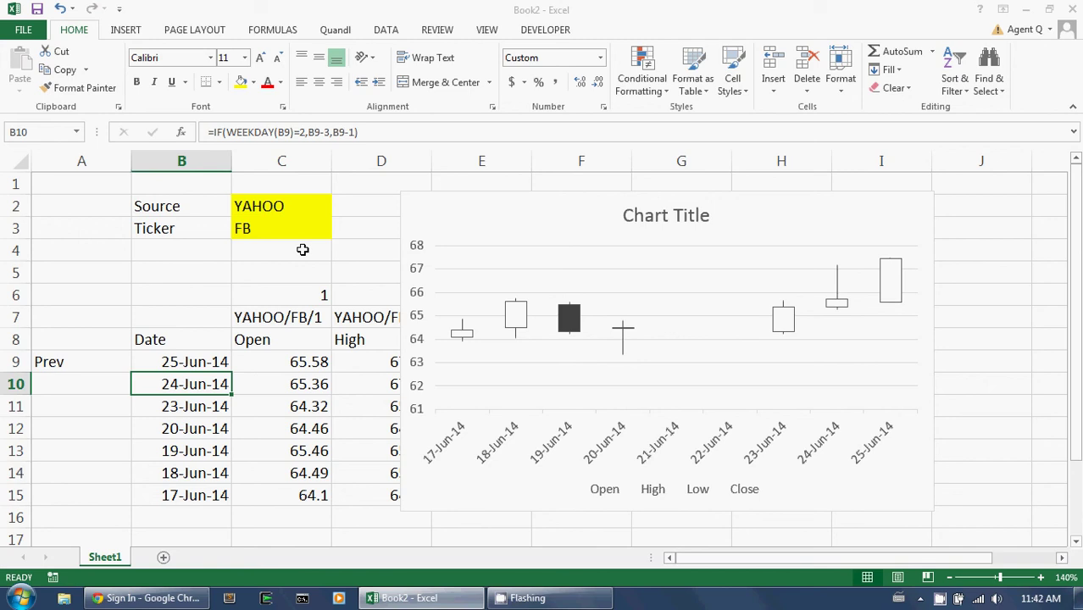
Show the Quandl ribbon tab with its download and upload commands
click(322, 30)
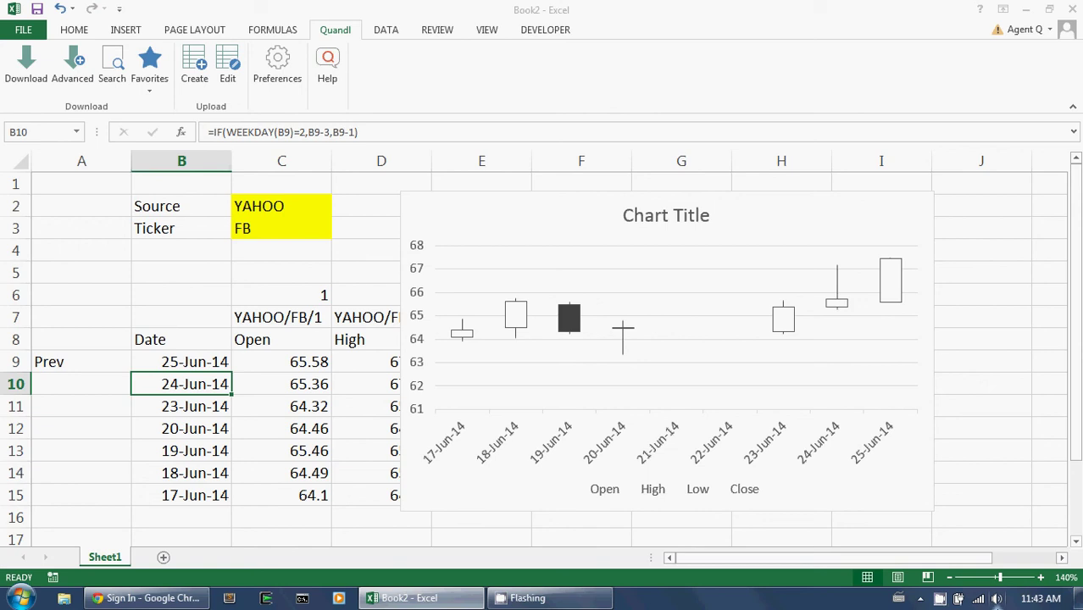
click(939, 599)
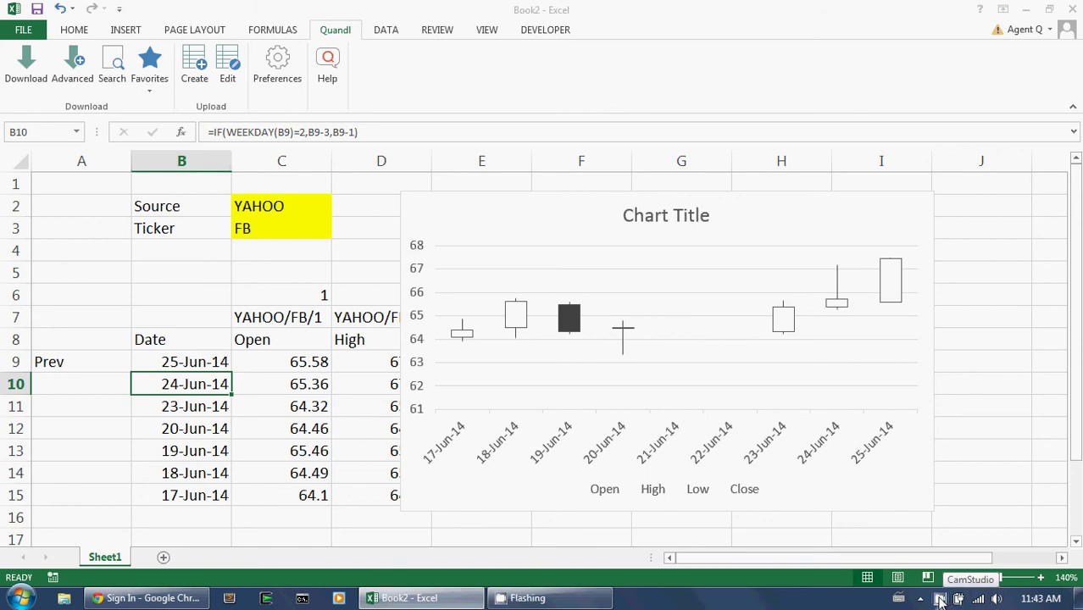